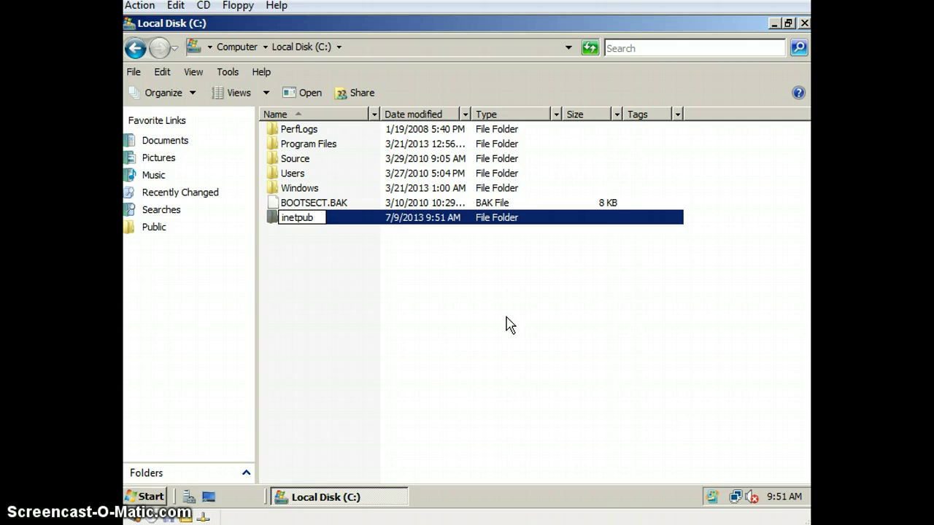
Step: Confirm the inetpub folder name on drive C: and create a folder named webdata on drive D:
key(Return)
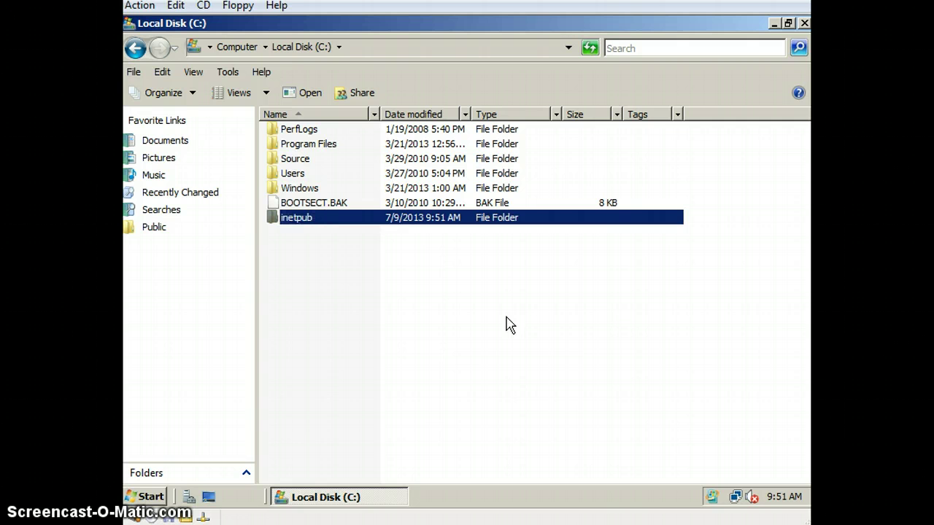
click(135, 47)
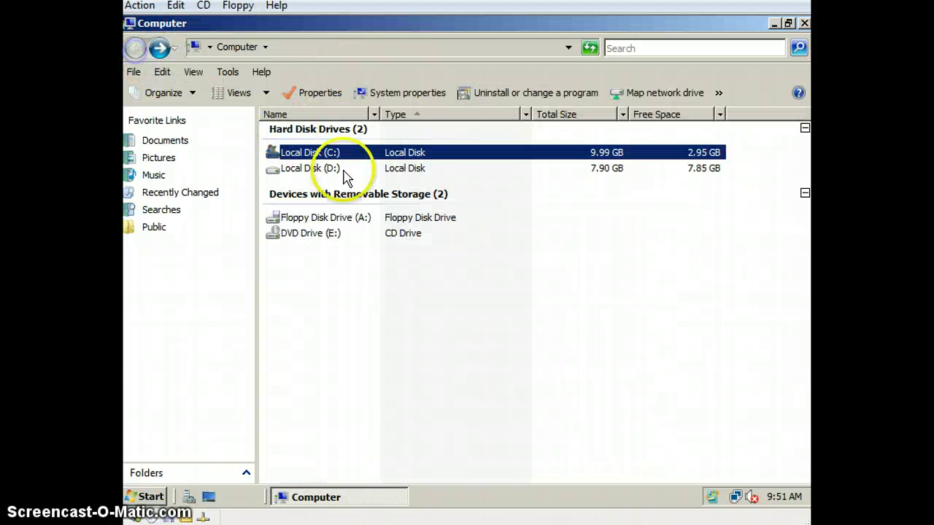
double_click(344, 171)
right_click(361, 206)
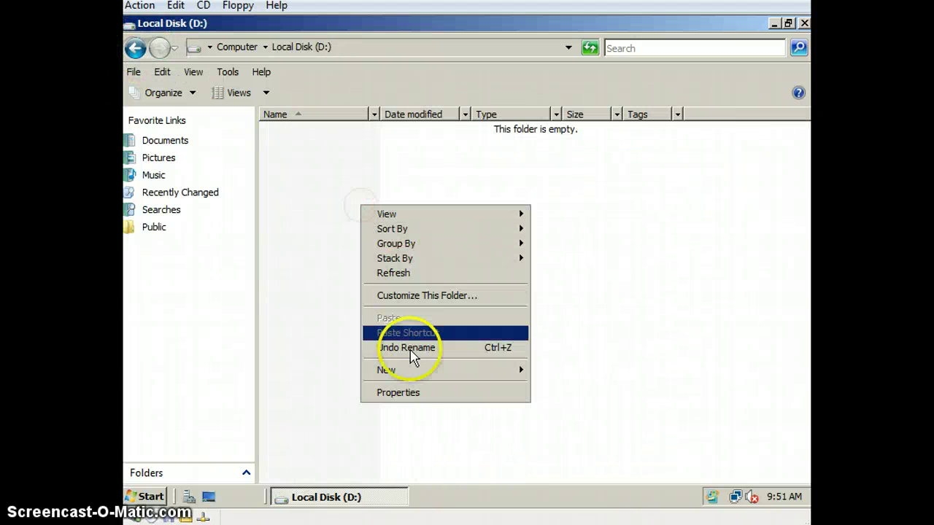
mouse_move(411, 369)
click(611, 377)
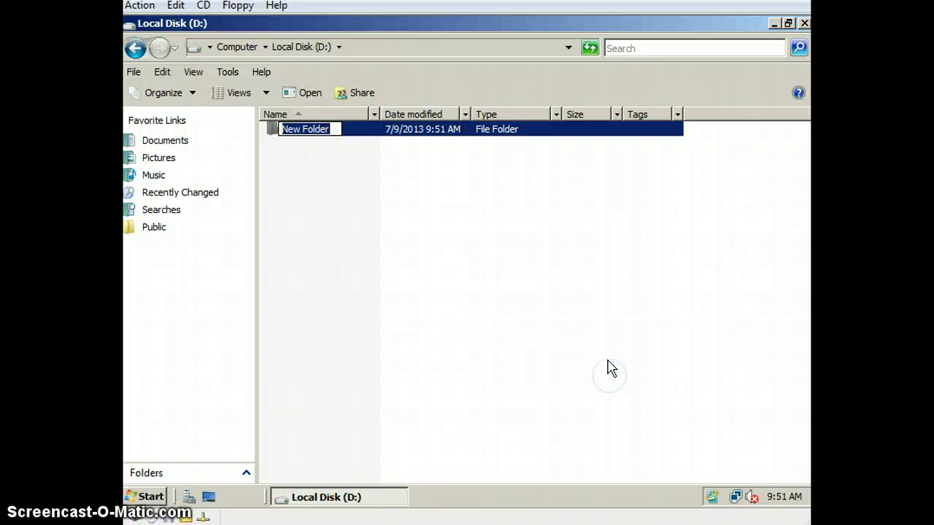
key(BackSpace)
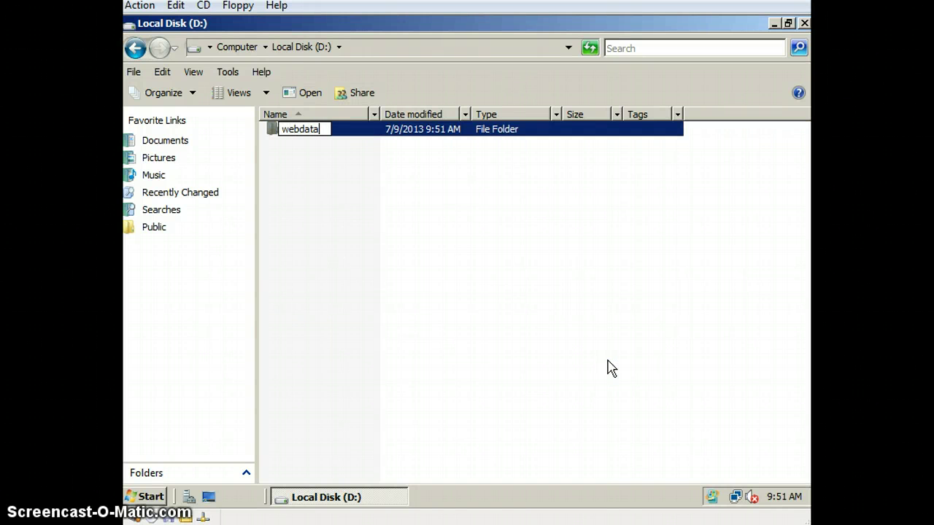
text(webdata)
key(Return)
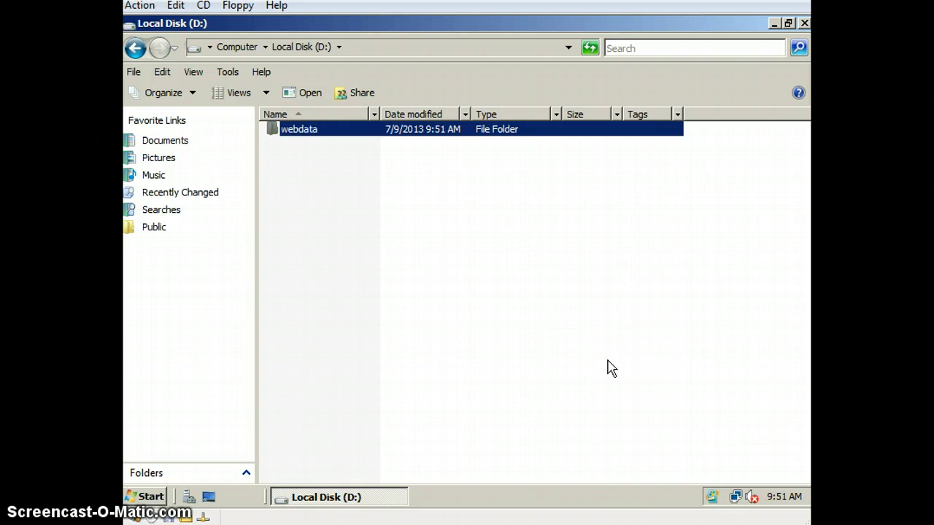
Step: Create a folder named myweb inside the inetpub folder on drive C:
click(135, 49)
double_click(338, 153)
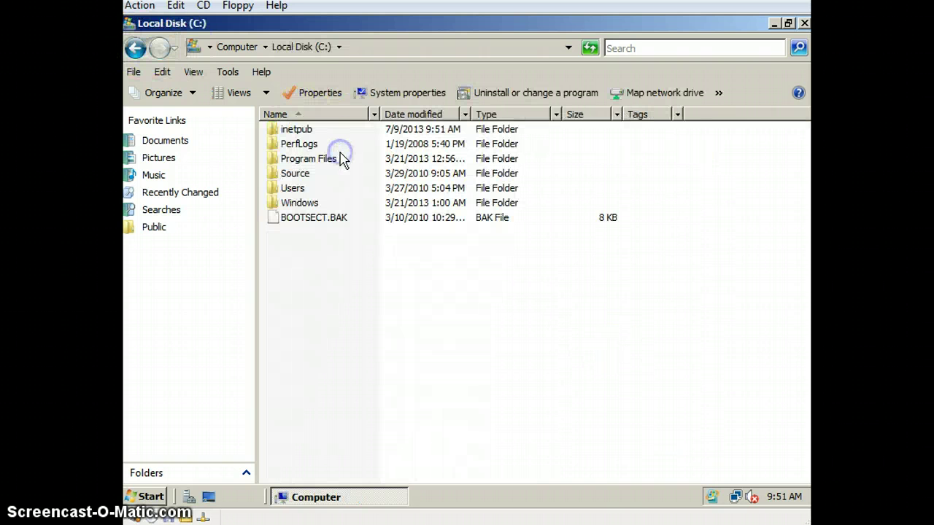
double_click(307, 131)
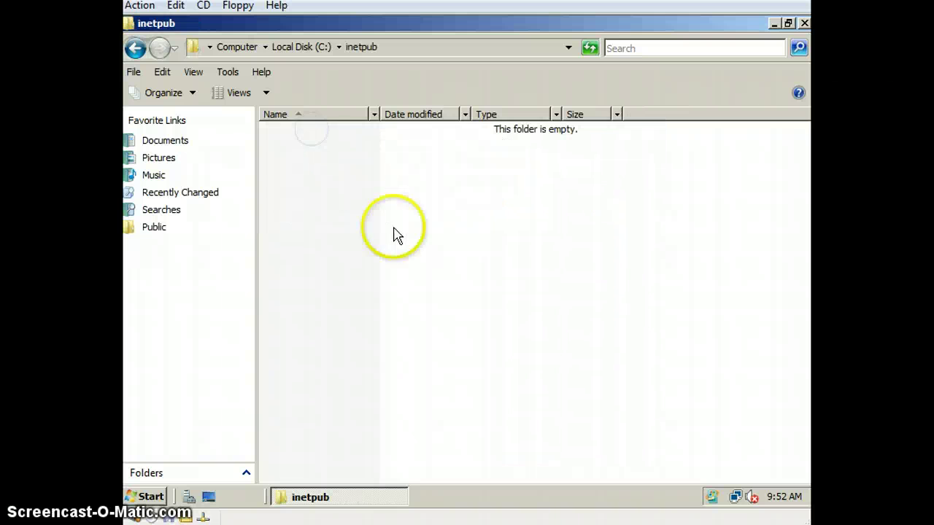
right_click(394, 232)
mouse_move(513, 392)
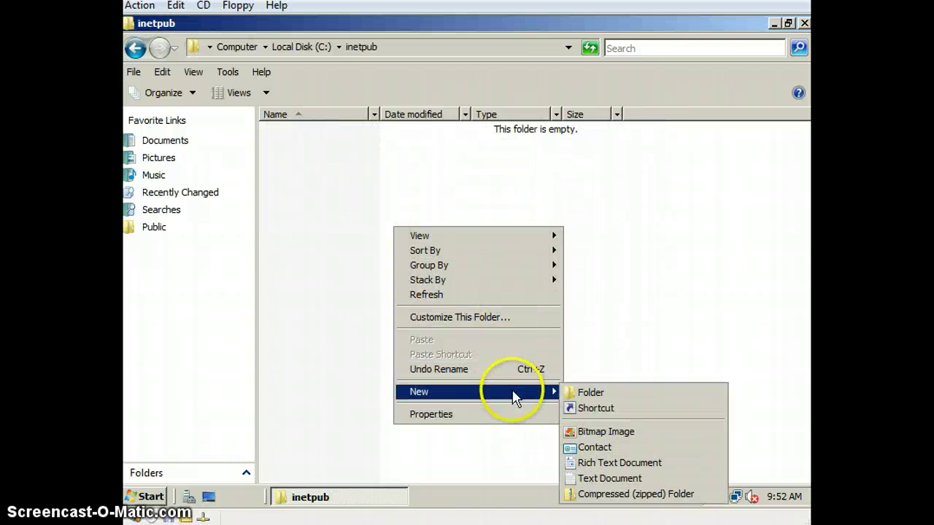
click(592, 394)
key(BackSpace)
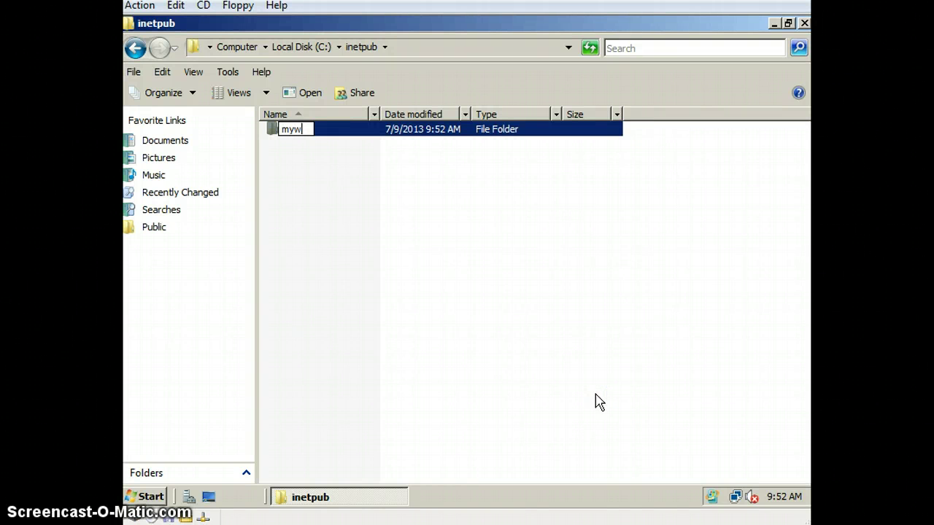
key(Return)
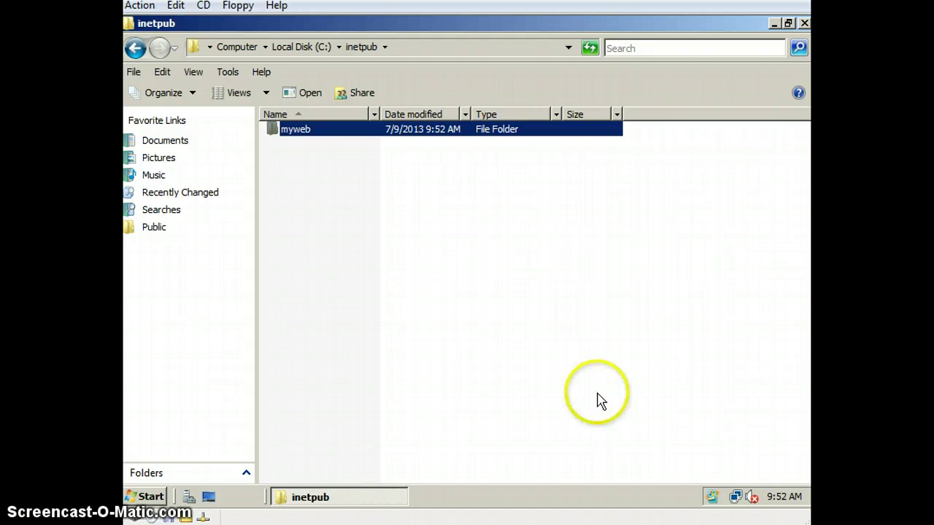
click(517, 251)
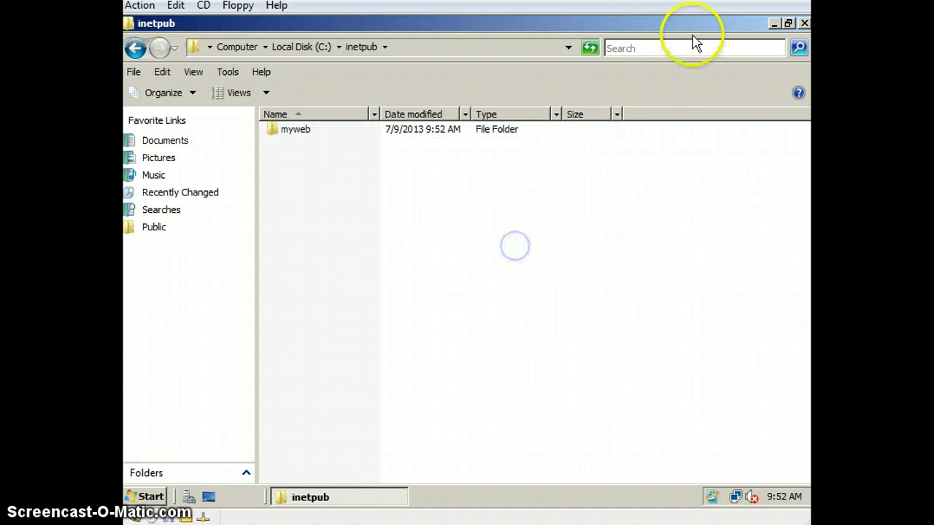
Step: Write an HTML page in Notepad titled "This is the default page for Myweb", with blue background and bold size 6 text "WELCOME TO MY WEBSITE !!"
click(774, 24)
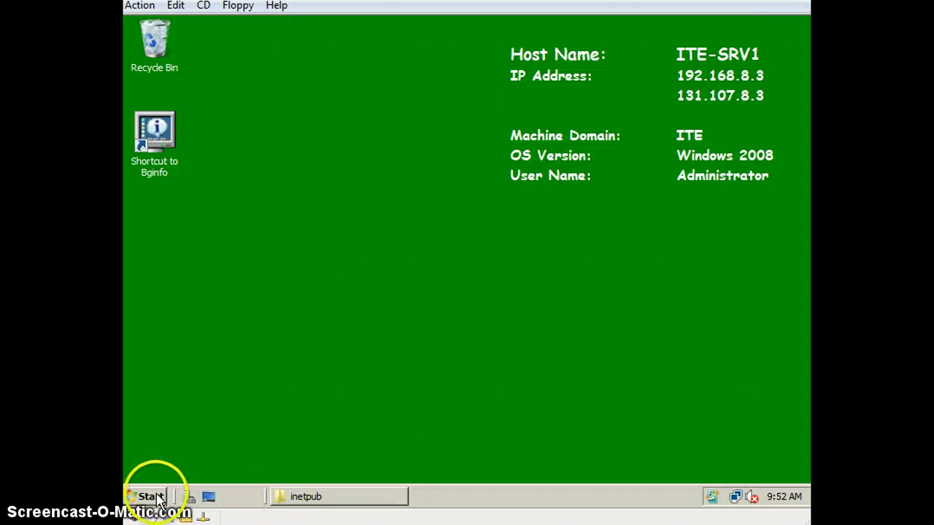
click(149, 497)
click(162, 149)
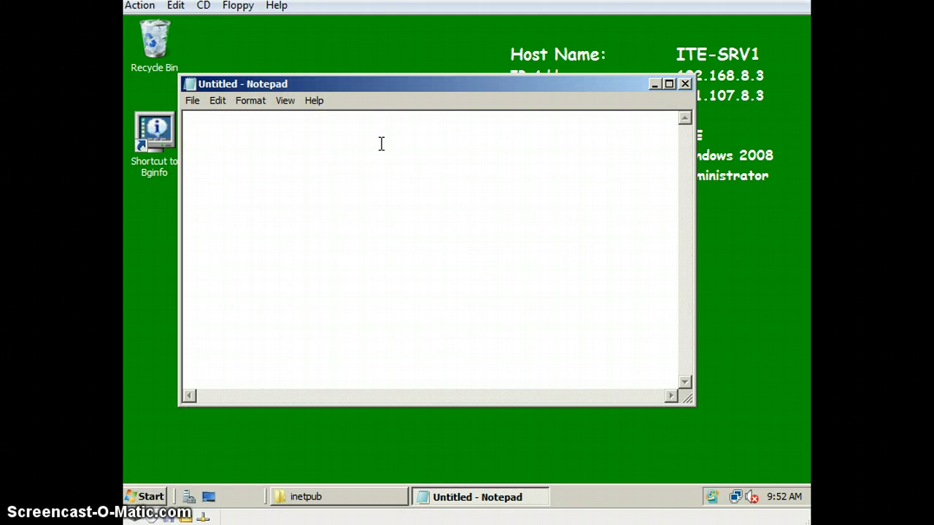
text(<html> <head> <title> This is the default page for Myweb</title> <body bgcolor=blue> <b><font size=6> WELCOME TO MY WEBSITE !! </body> </html>)
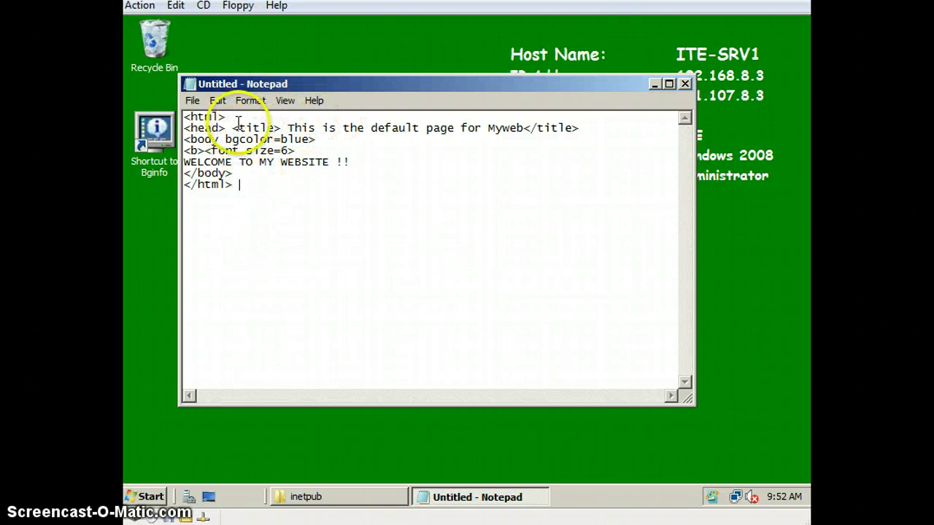
Step: Try to save the page as inetpub\myweb\default.htm with the file type All Files
click(191, 100)
click(213, 161)
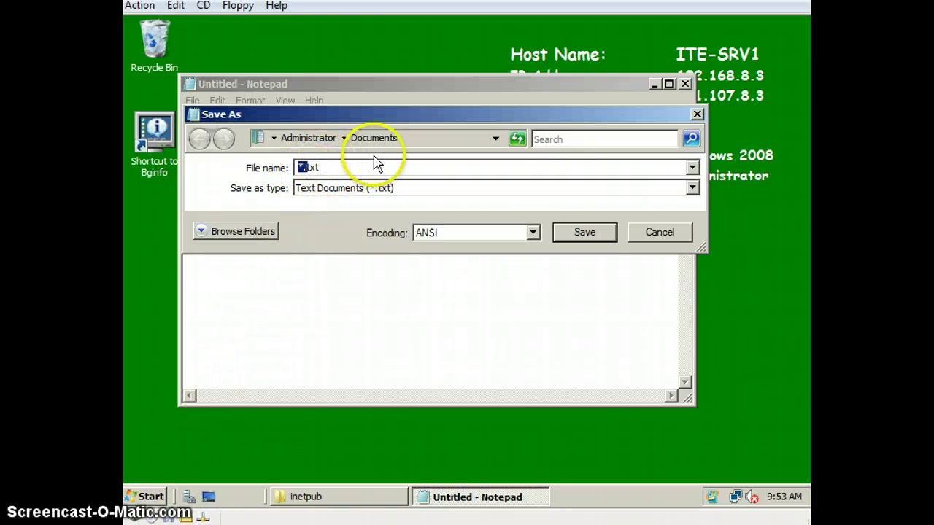
click(353, 167)
double_click(348, 167)
key(BackSpace)
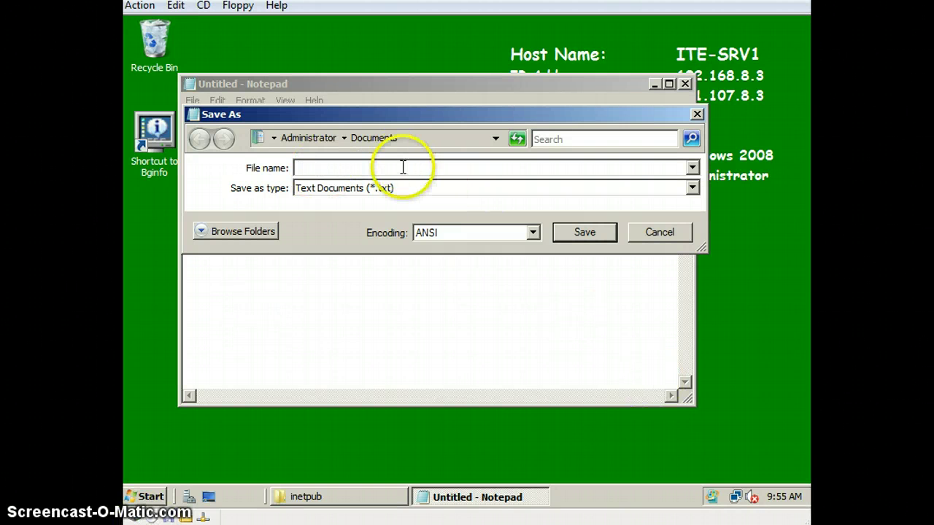
text(inetpub\myweb\default.htm)
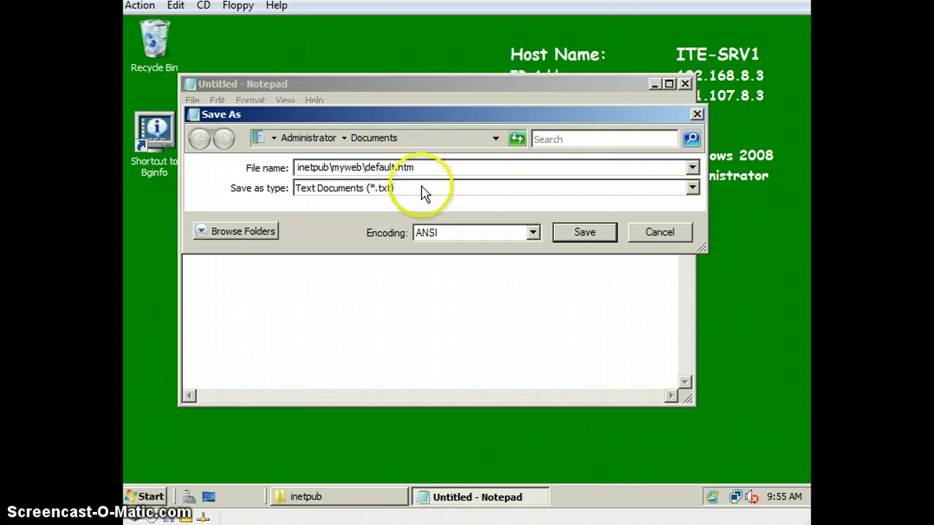
click(423, 189)
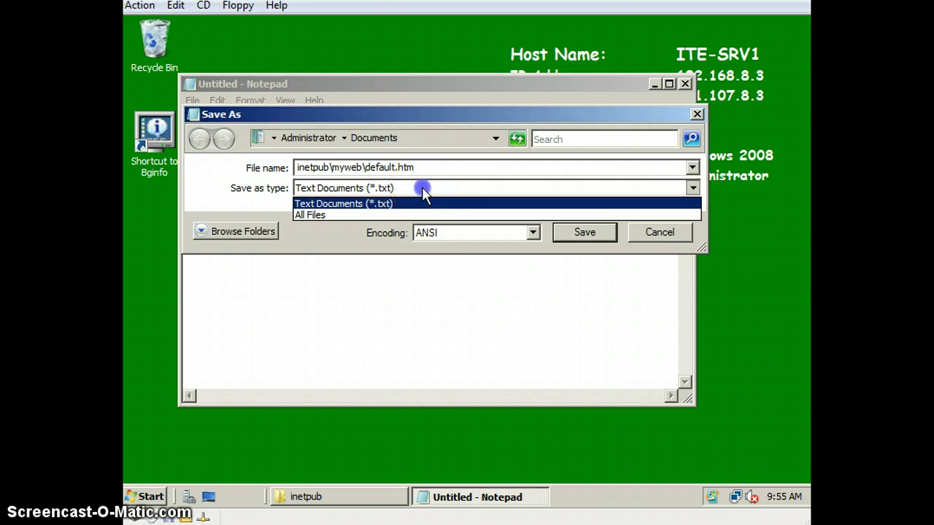
click(461, 214)
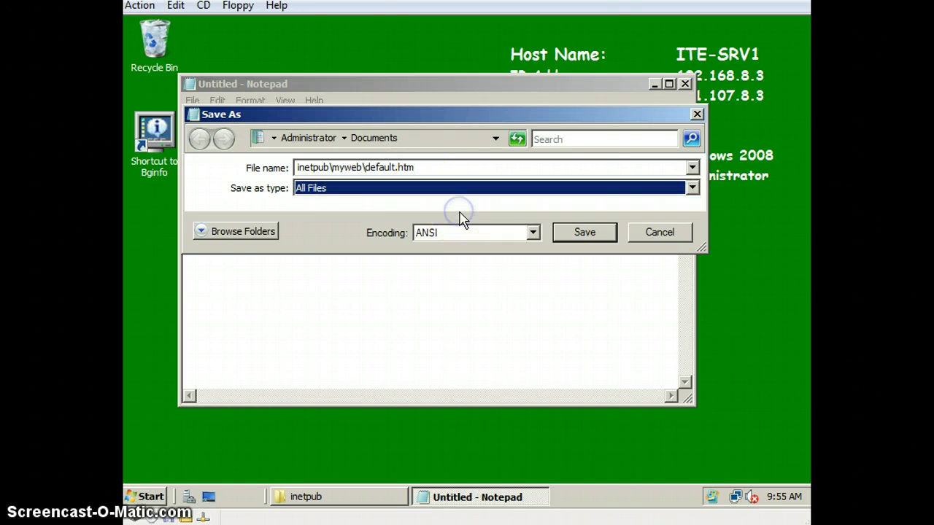
click(582, 232)
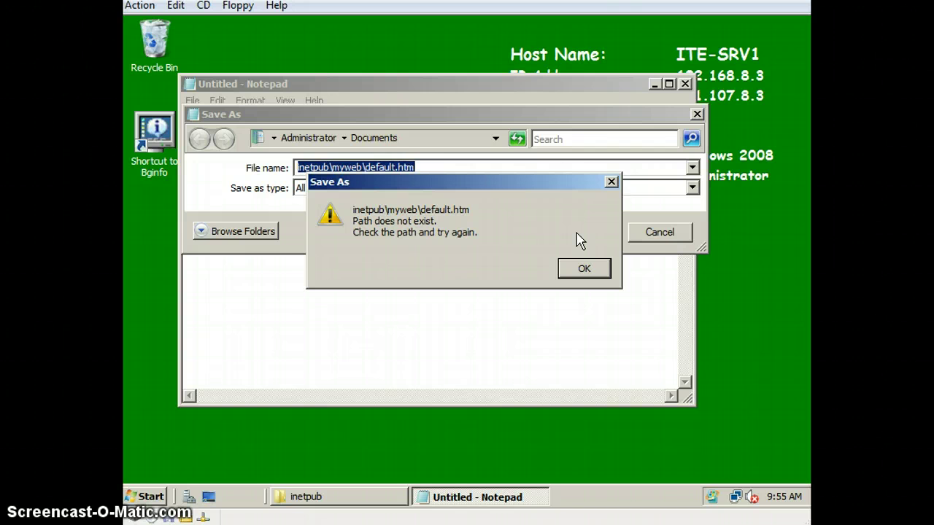
click(584, 268)
Step: Correct the file path to c:\inetpub\myweb\default.htm, copy the path and save the page
click(450, 167)
key(Home)
text(c:\)
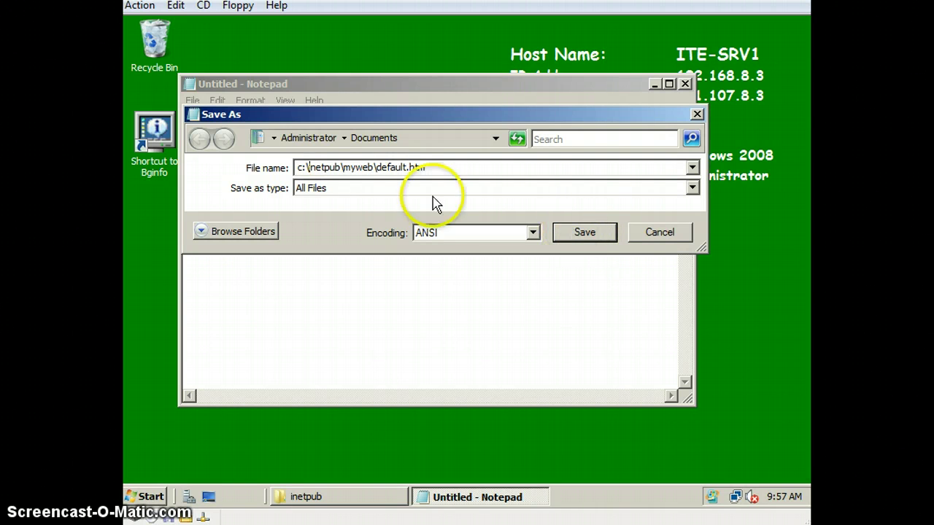
drag(299, 167, 429, 167)
key(ctrl+c)
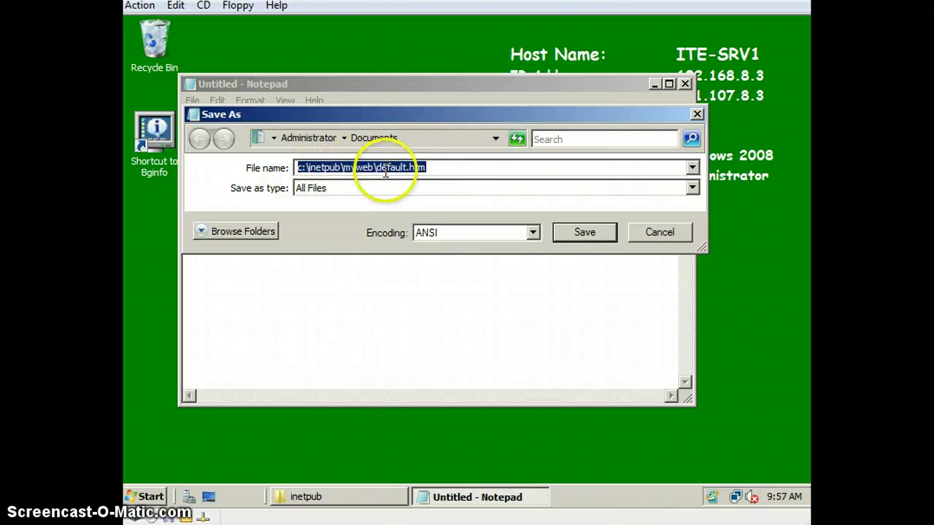
click(444, 167)
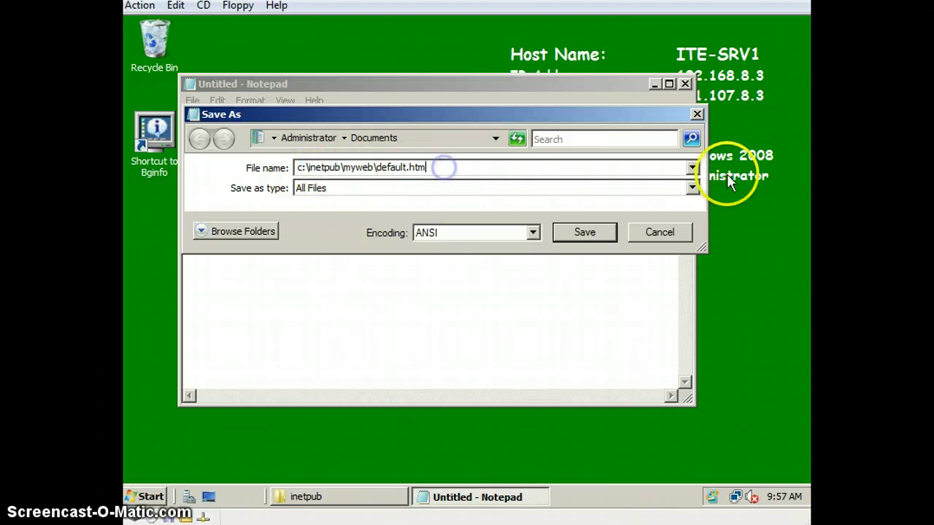
click(595, 234)
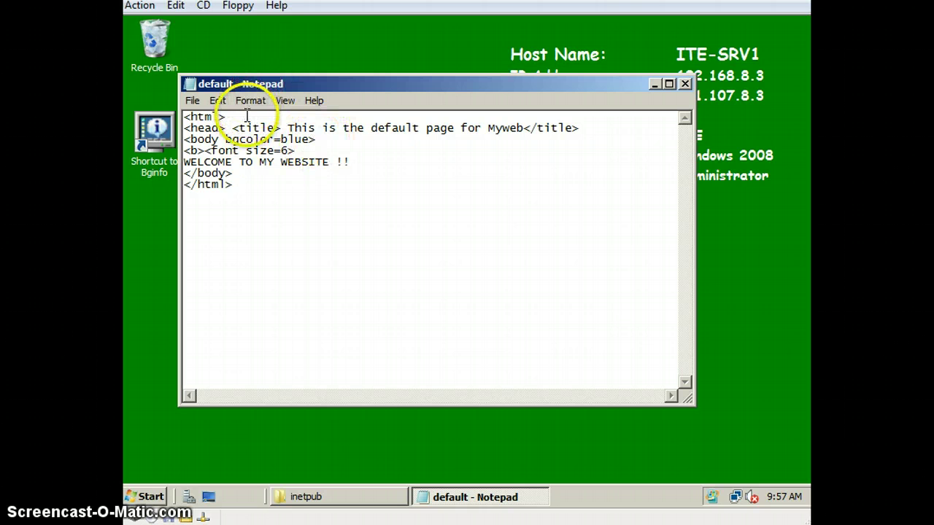
Step: Change the page's background color to red and its welcome text to "virtual directory!"
drag(323, 140, 189, 140)
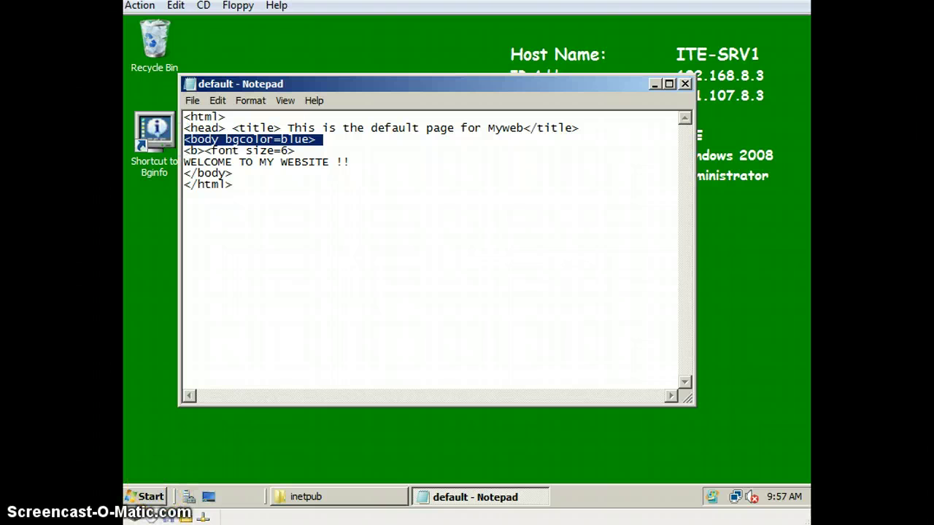
click(313, 140)
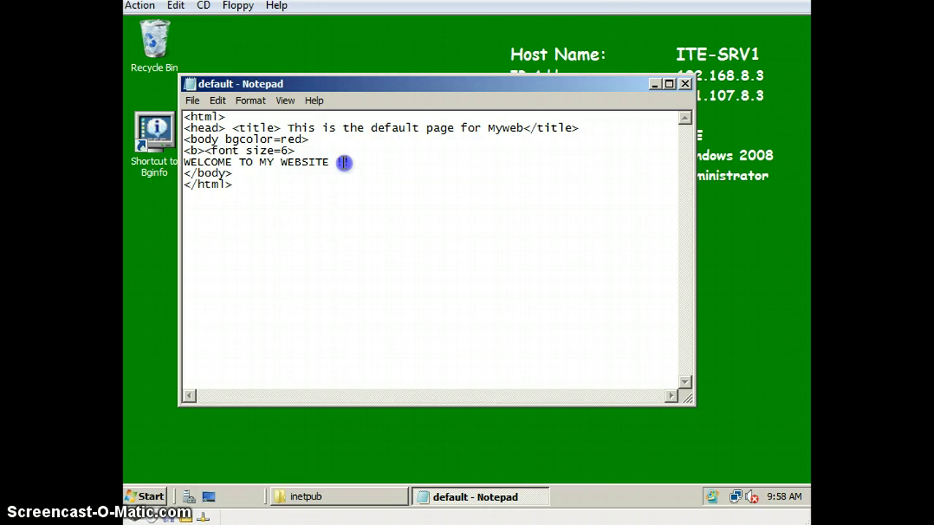
drag(344, 162, 186, 169)
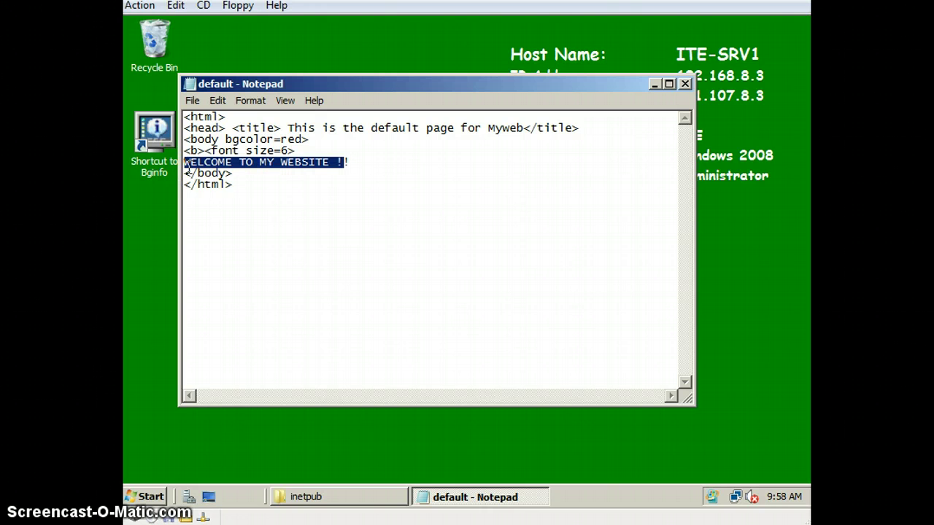
text(W)
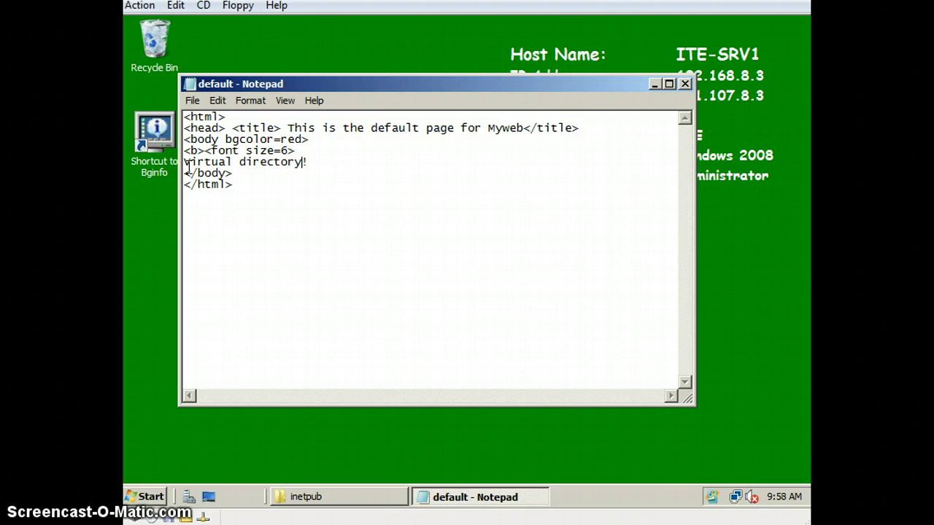
Step: Save the edited page to the existing default.htm file
click(248, 169)
click(192, 102)
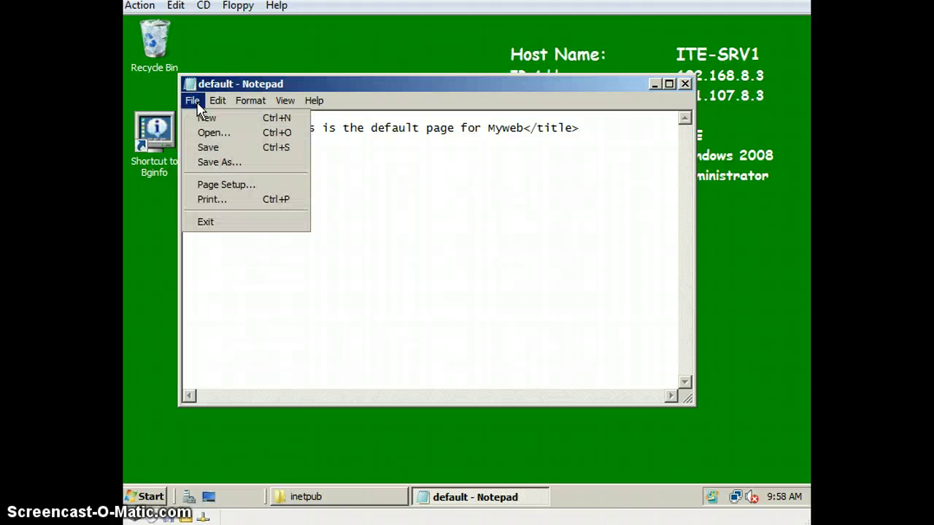
drag(197, 107, 206, 153)
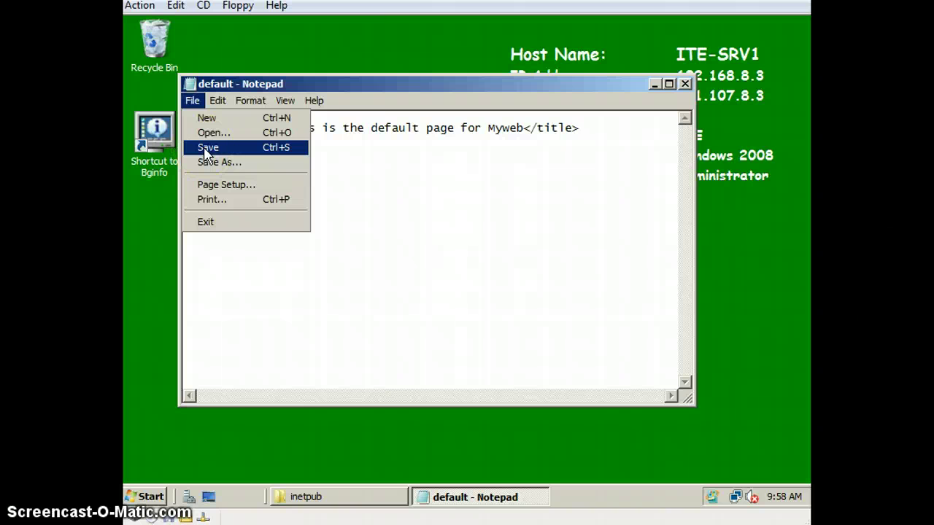
click(204, 147)
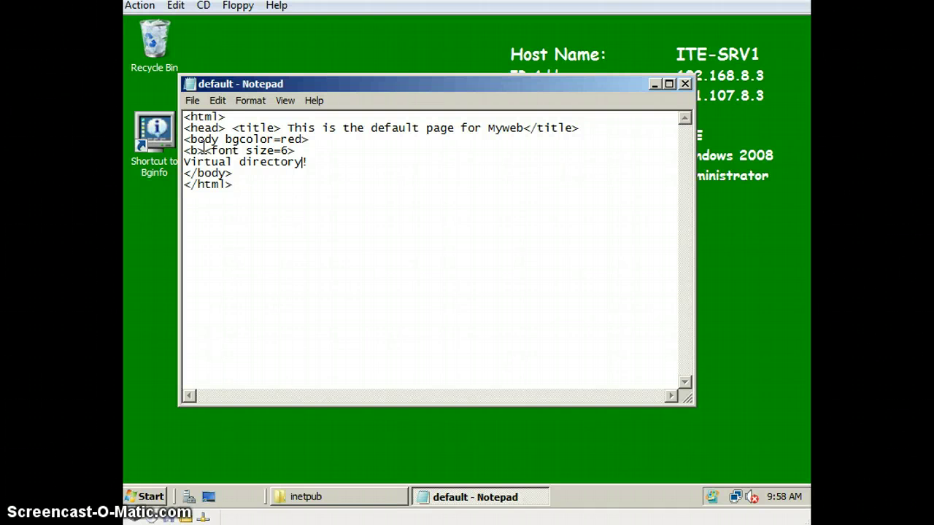
click(193, 101)
click(211, 162)
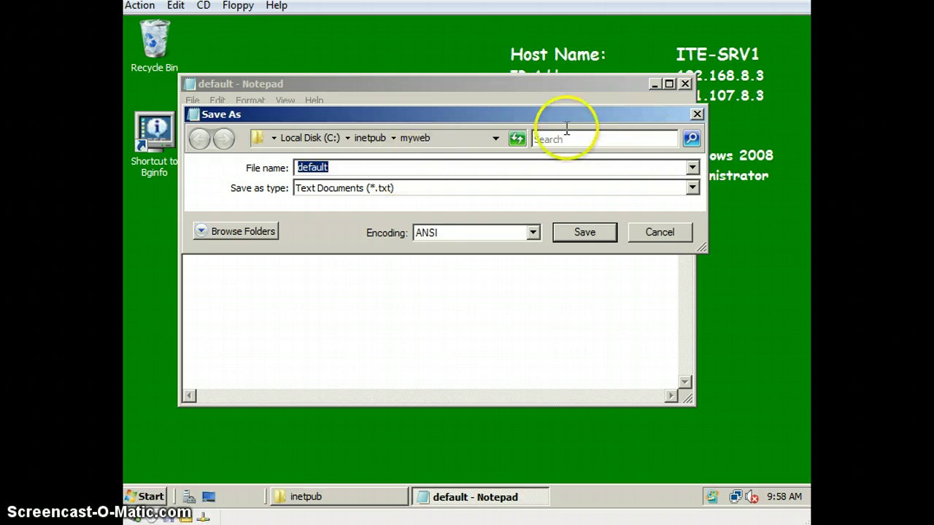
click(697, 115)
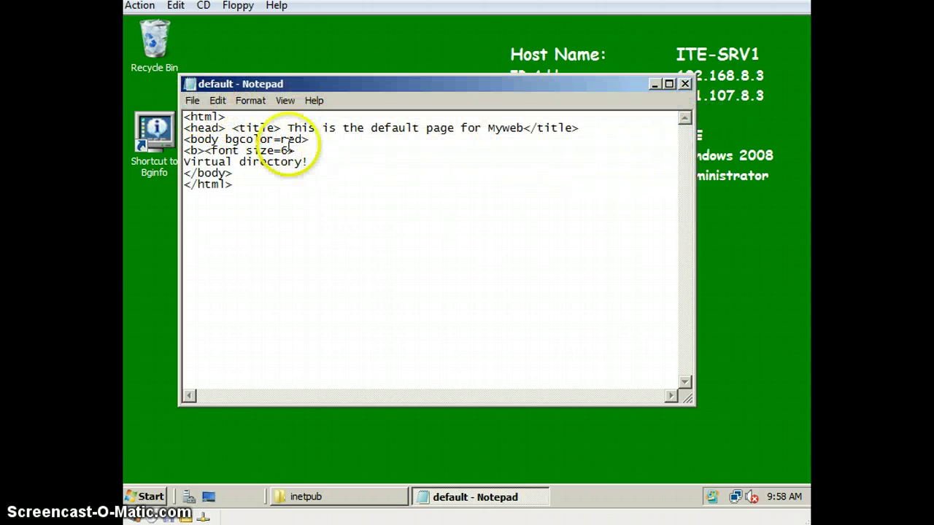
click(292, 186)
drag(292, 186, 186, 117)
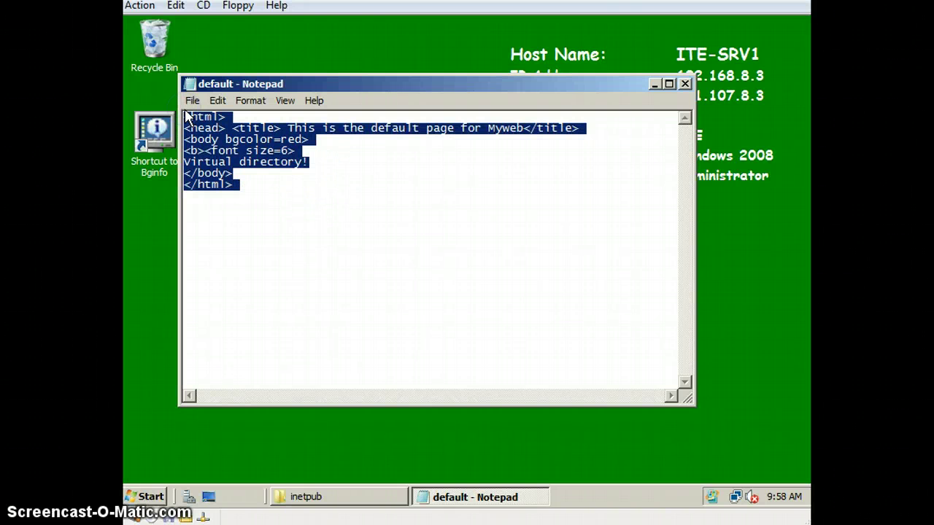
key(ctrl+v)
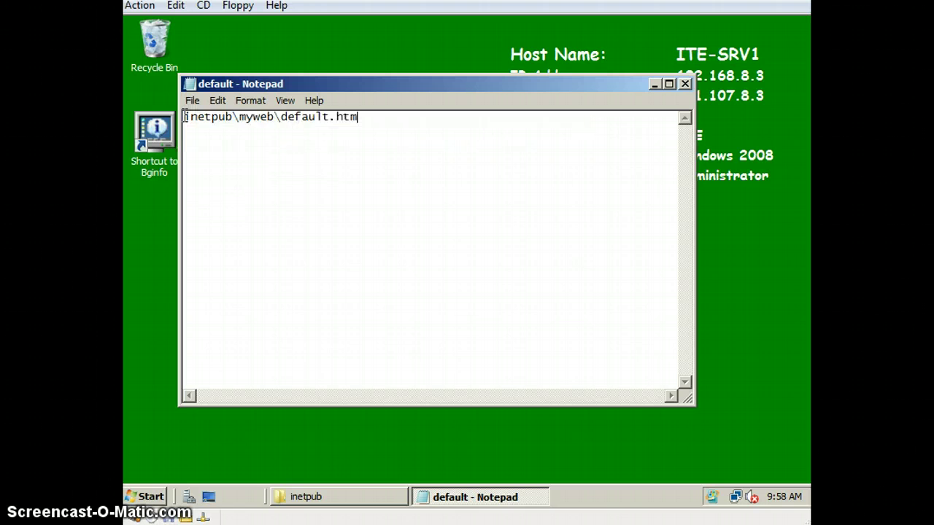
drag(417, 124, 166, 122)
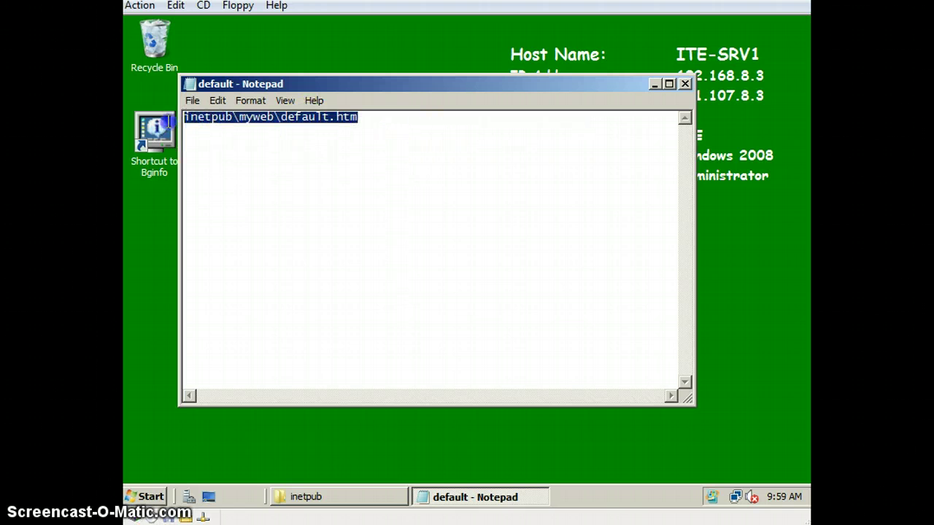
key(Delete)
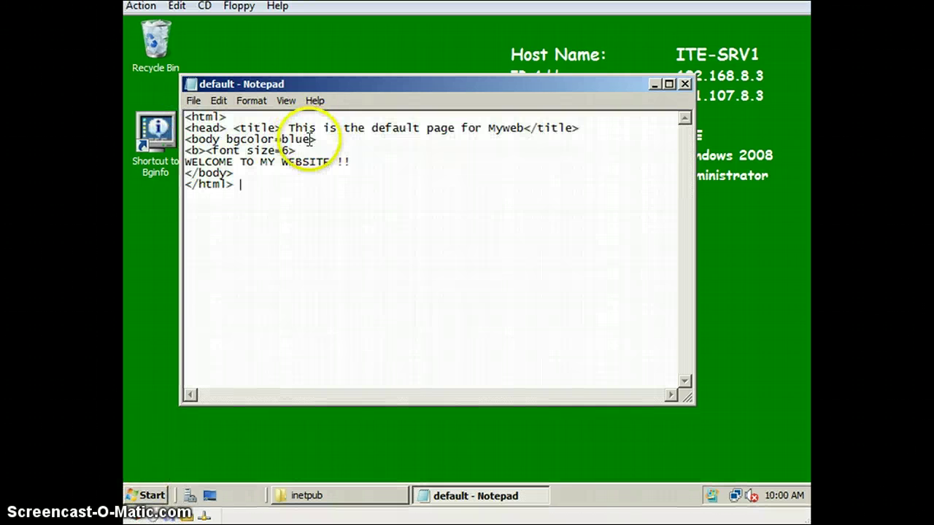
Step: Change the page's background color to red and replace its welcome text with "Virtual directory !"
drag(309, 140, 281, 140)
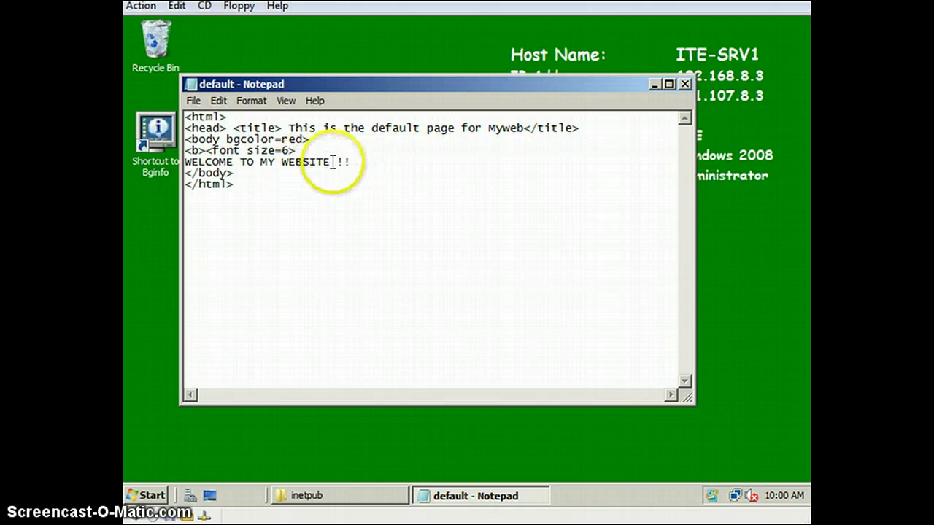
drag(344, 164, 184, 163)
key(Delete)
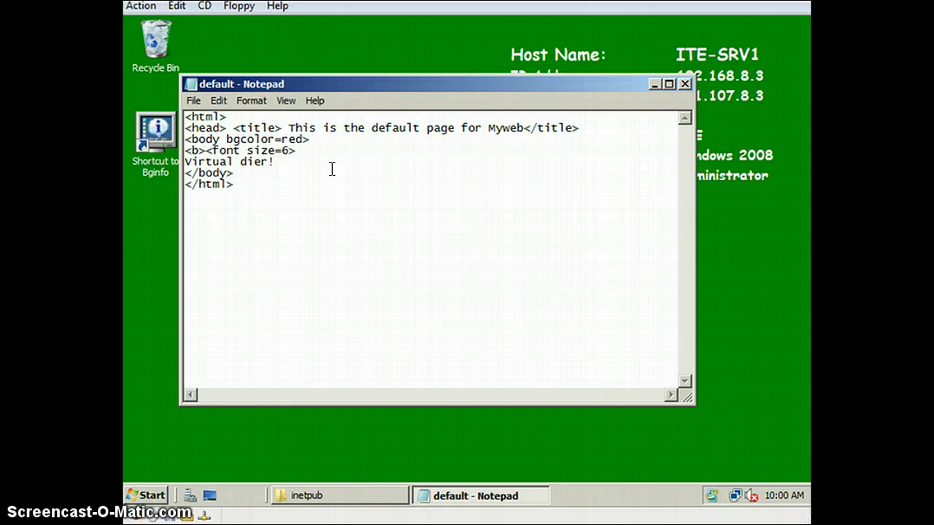
key(BackSpace)
key(BackSpace)
key(BackSpace)
text(rectory)
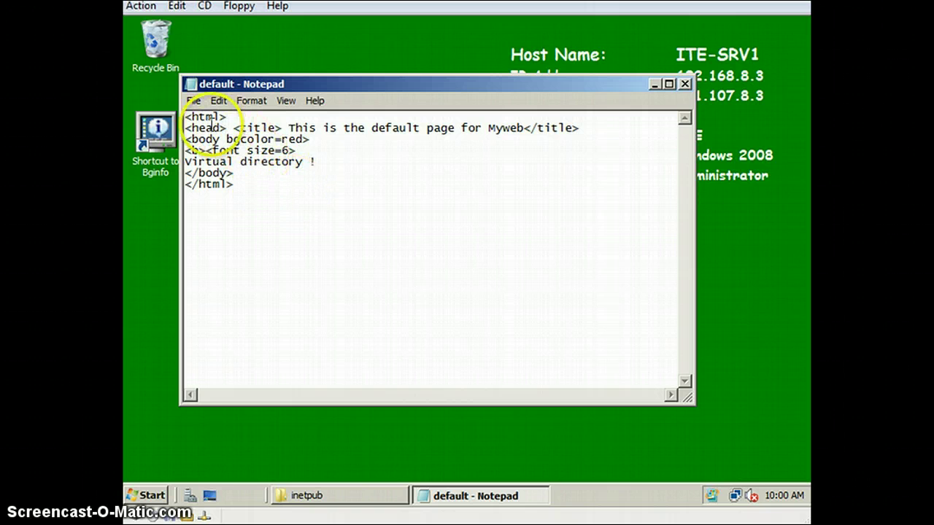
Step: Start saving the page as a new file and enter the path D:\webdata\default.htm
click(193, 101)
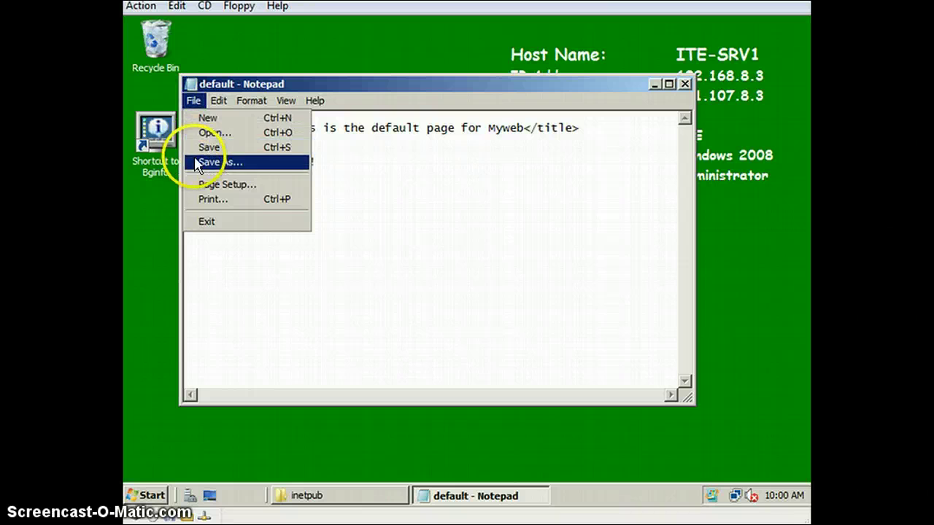
click(212, 162)
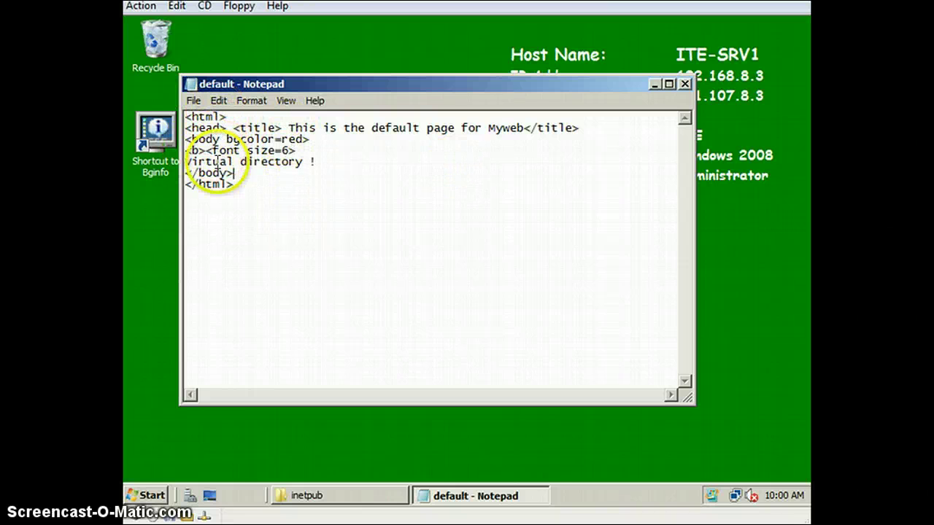
click(193, 101)
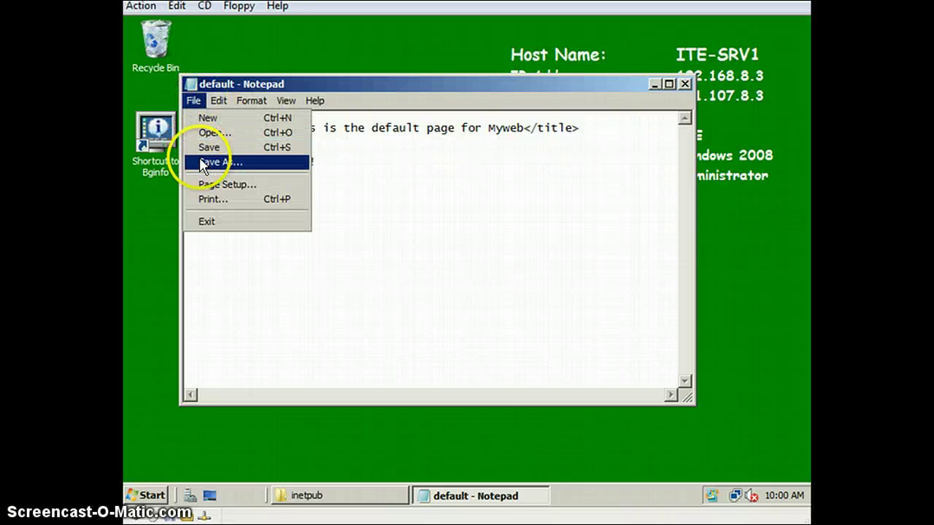
click(204, 162)
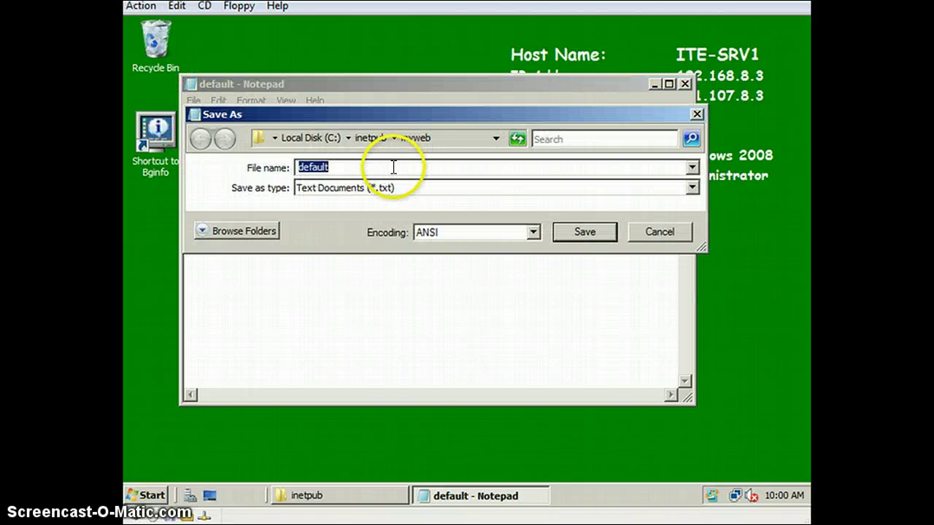
key(BackSpace)
text(D)
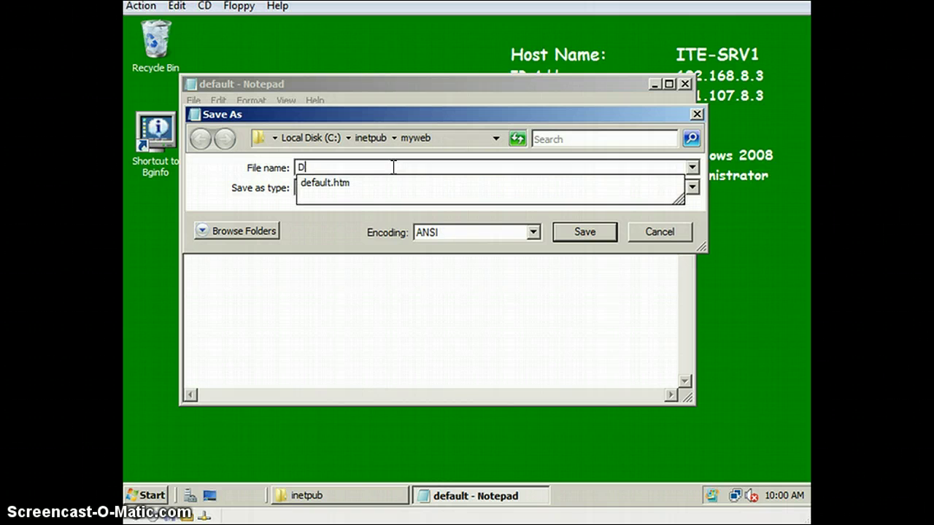
text(:)
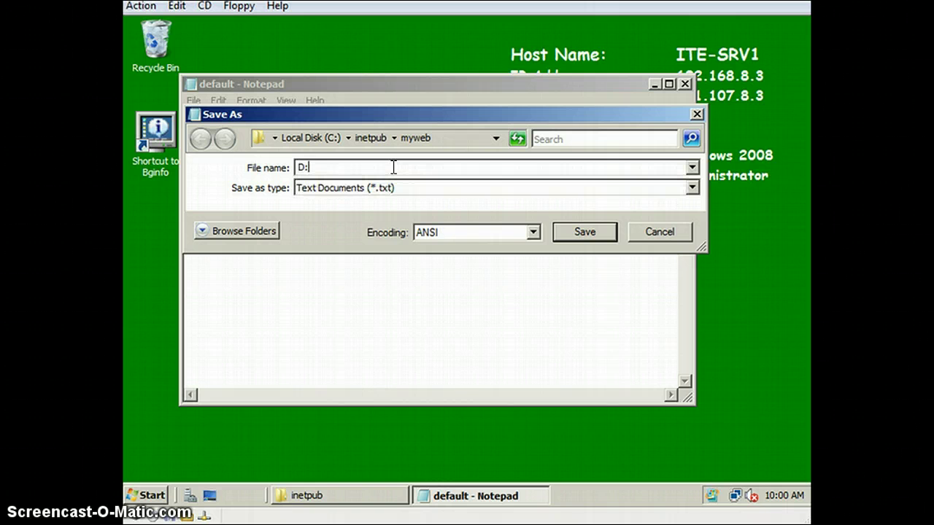
text(\w)
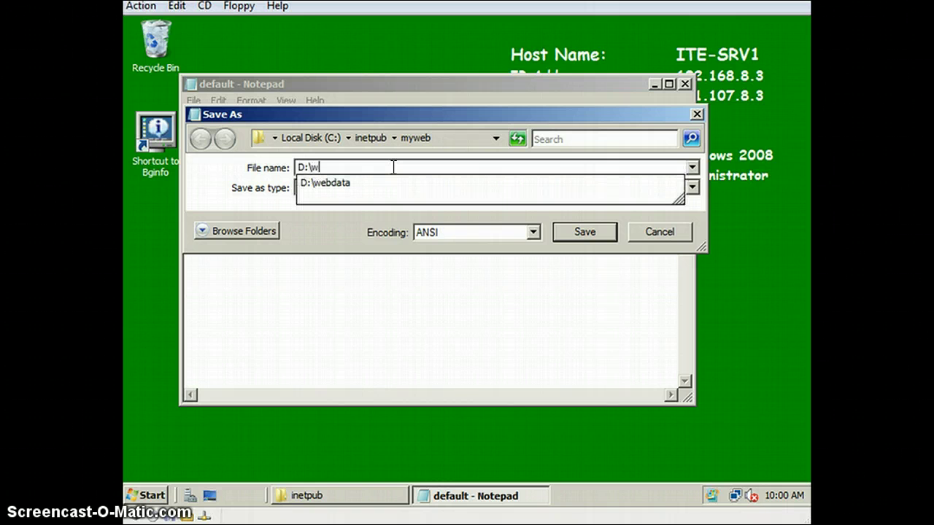
text(ebdata)
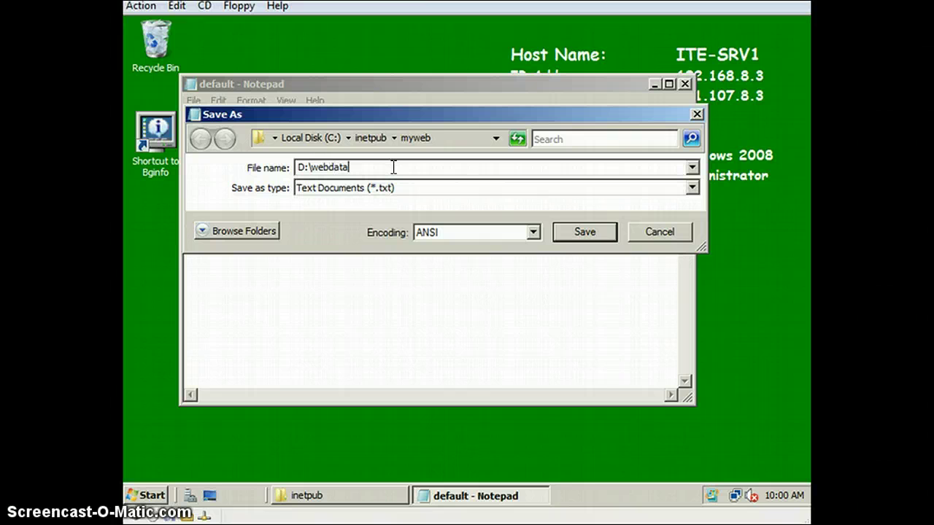
text(\default.htm)
Step: Set the file type to All Files, save the page and close the text editor
click(691, 188)
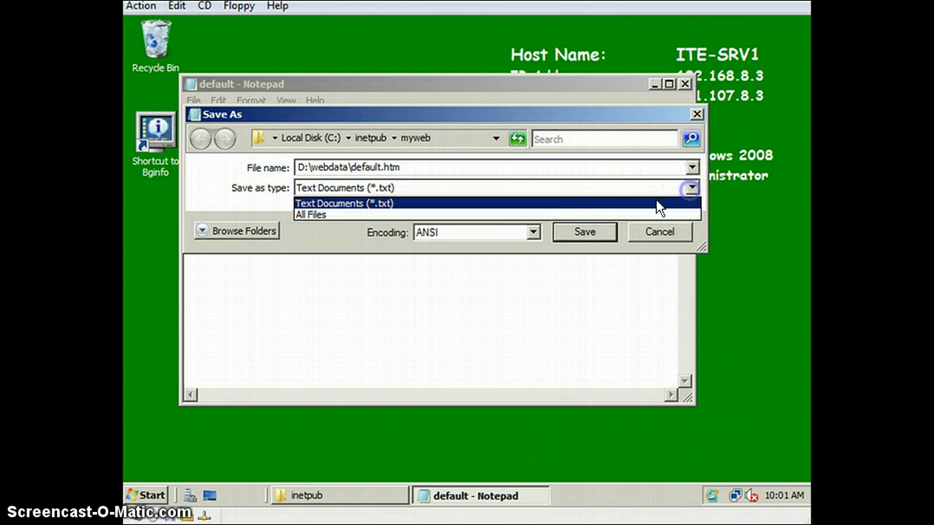
click(551, 216)
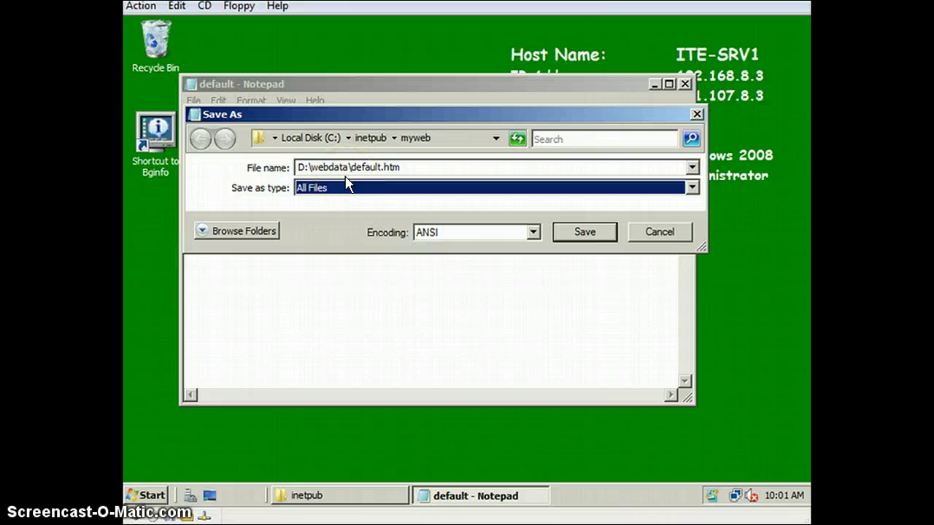
click(387, 179)
click(587, 235)
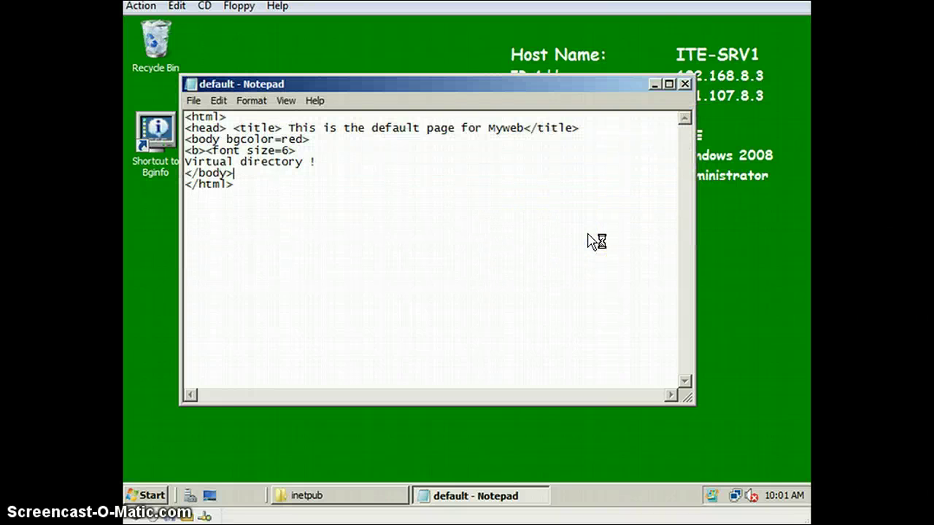
click(646, 120)
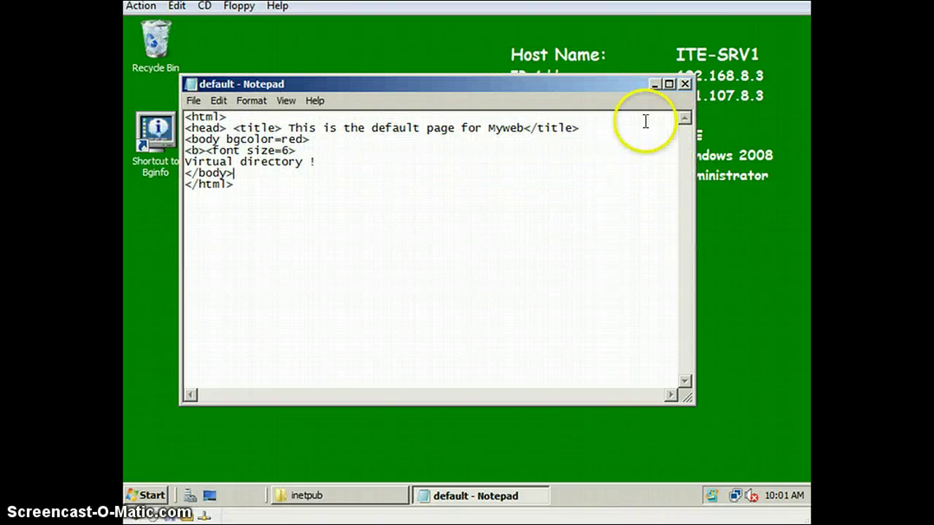
click(685, 83)
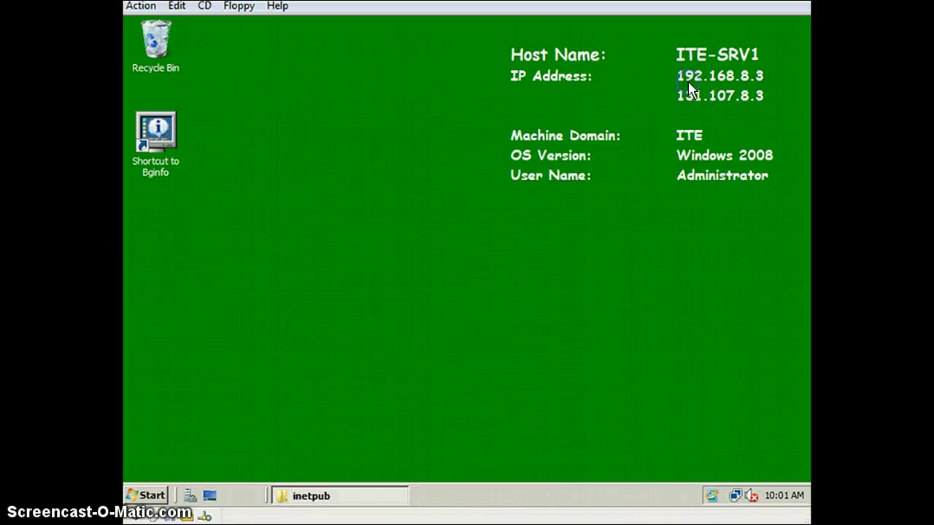
Step: Switch to Server Manager and start adding a role to the server
click(150, 496)
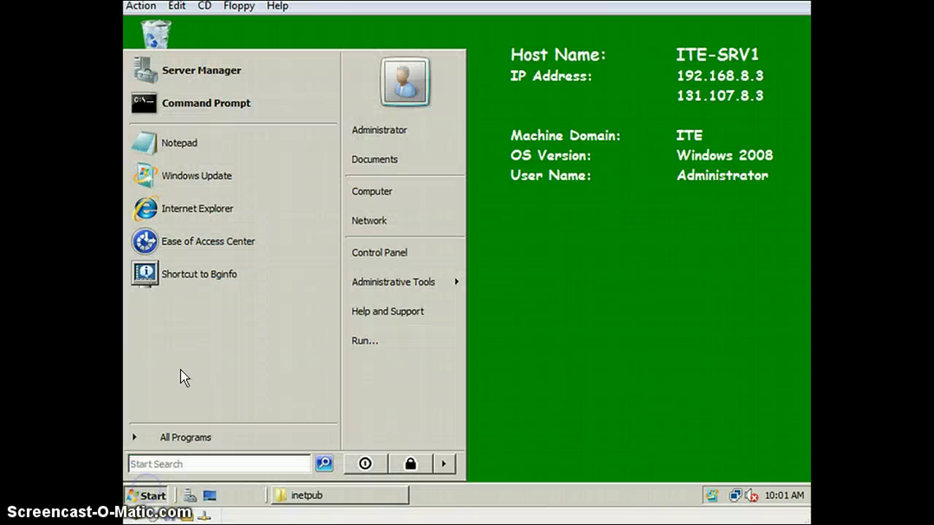
click(175, 68)
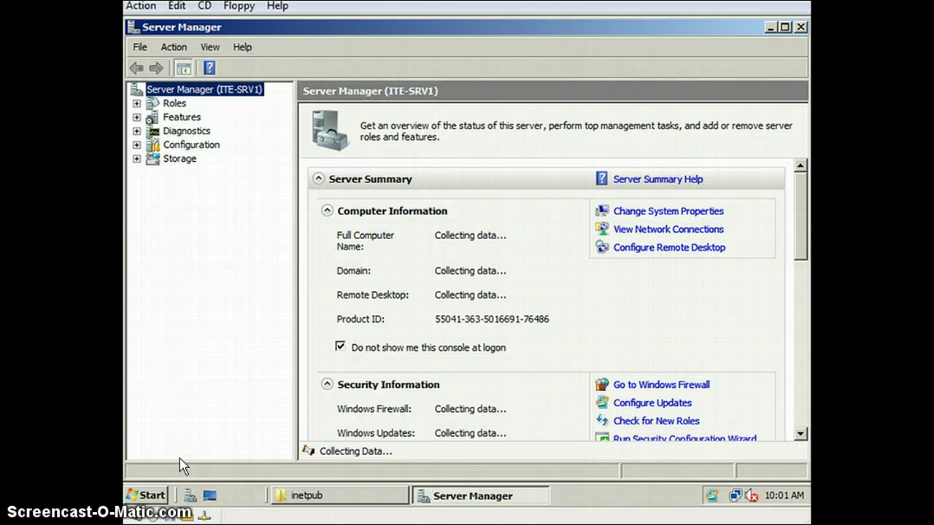
click(175, 105)
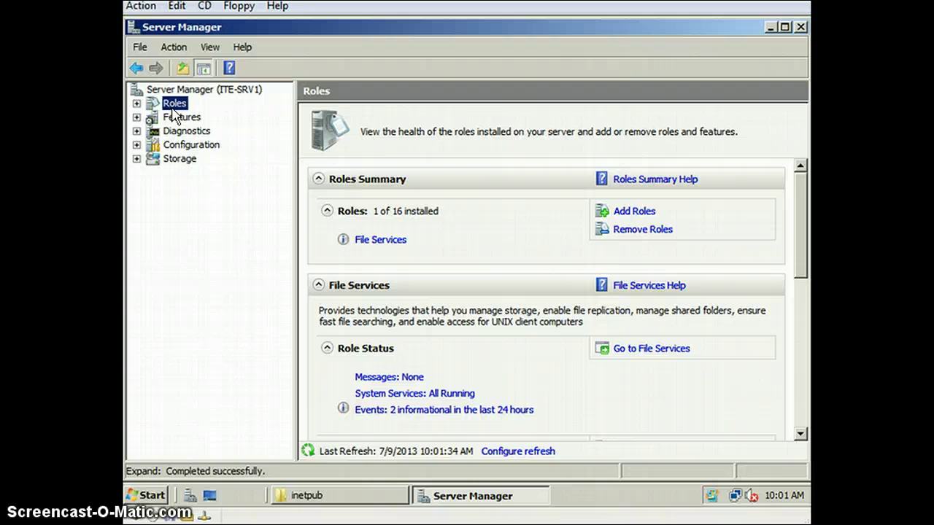
right_click(170, 105)
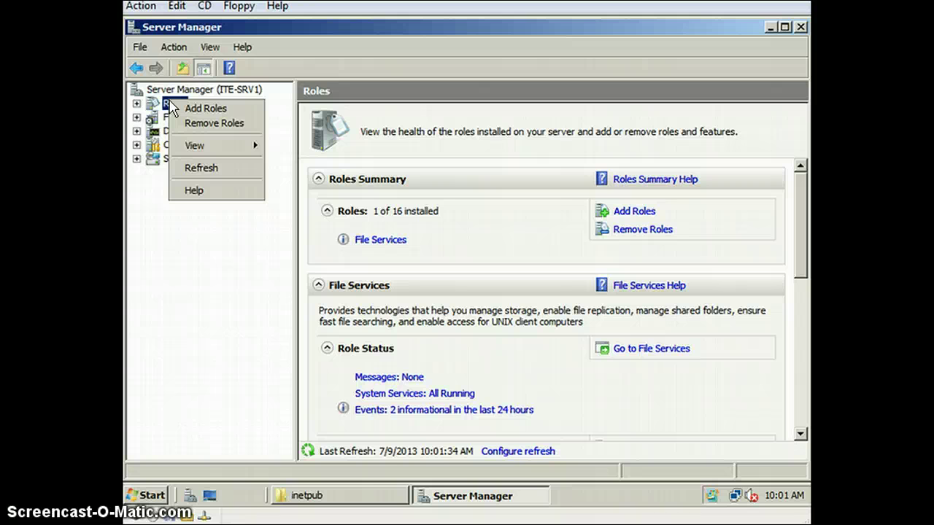
click(222, 111)
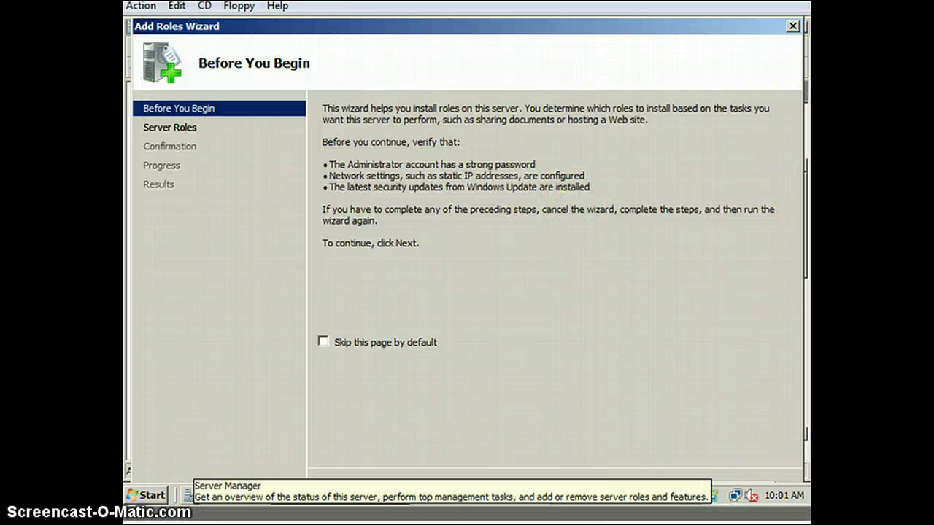
click(188, 496)
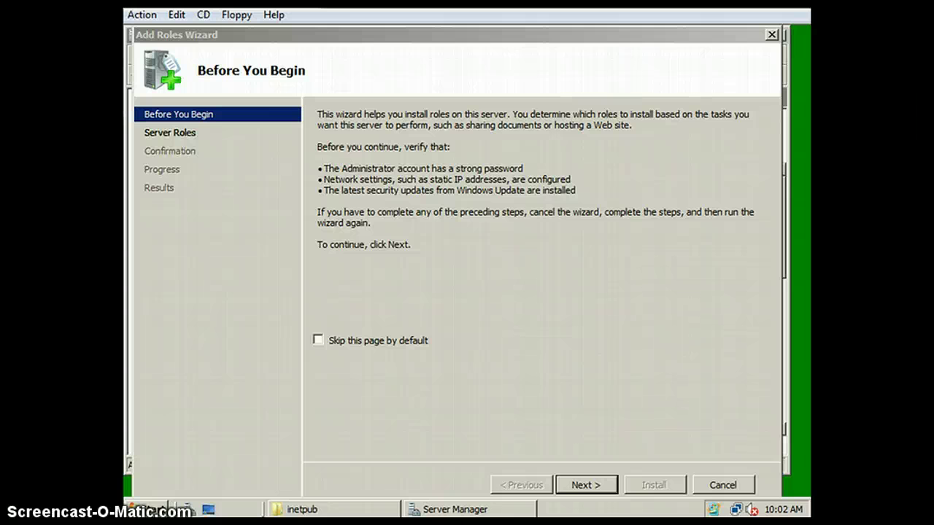
Step: Select the Web Server (IIS) role for installation and include its required features
click(587, 485)
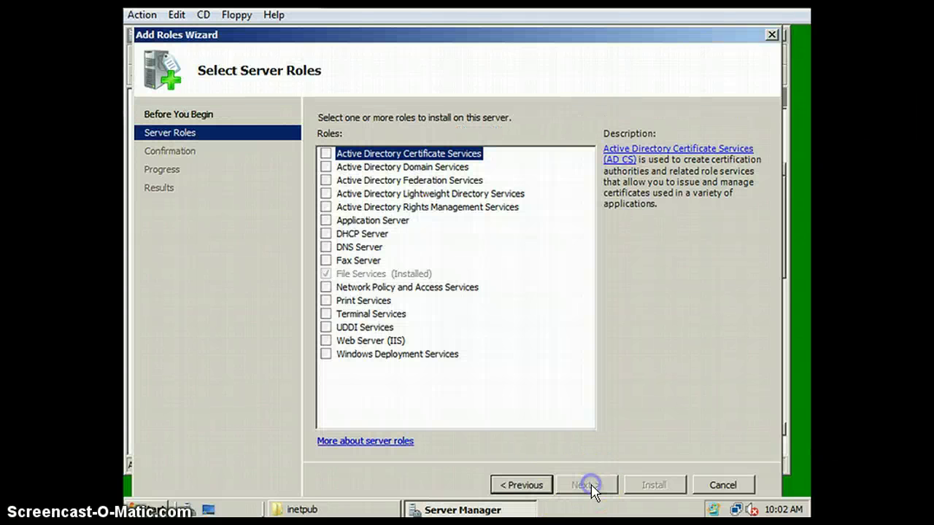
click(511, 412)
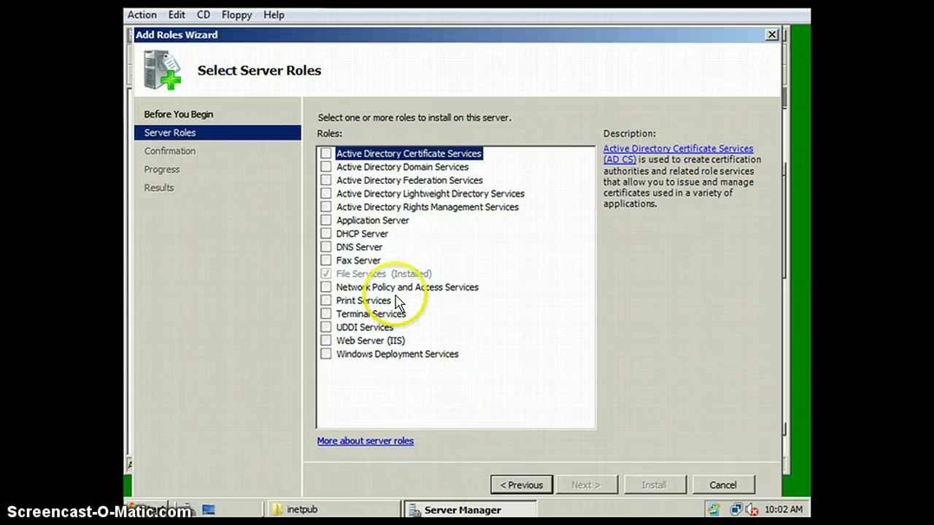
click(326, 341)
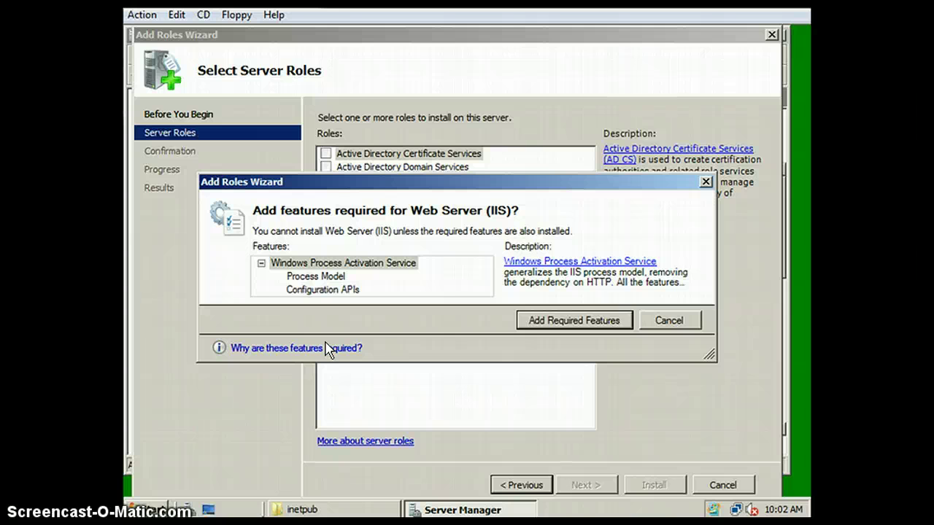
click(605, 323)
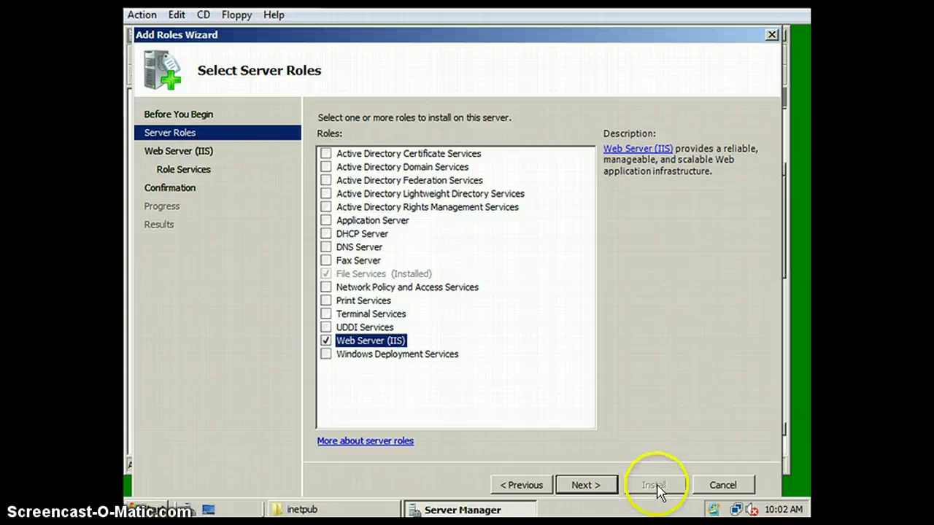
Step: Add the Basic Authentication, Windows Authentication, and IP and Domain Restrictions role services to the Web Server (IIS) role
click(585, 486)
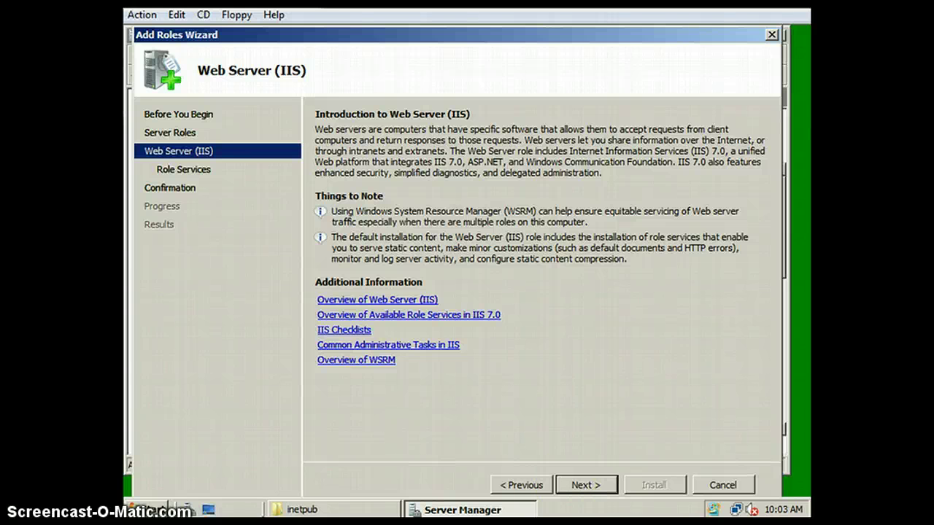
click(598, 489)
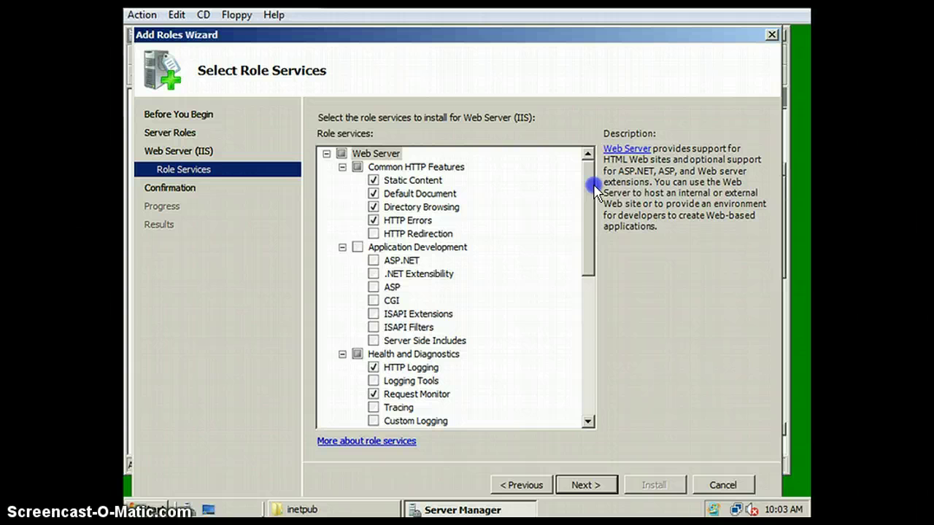
drag(596, 190, 584, 289)
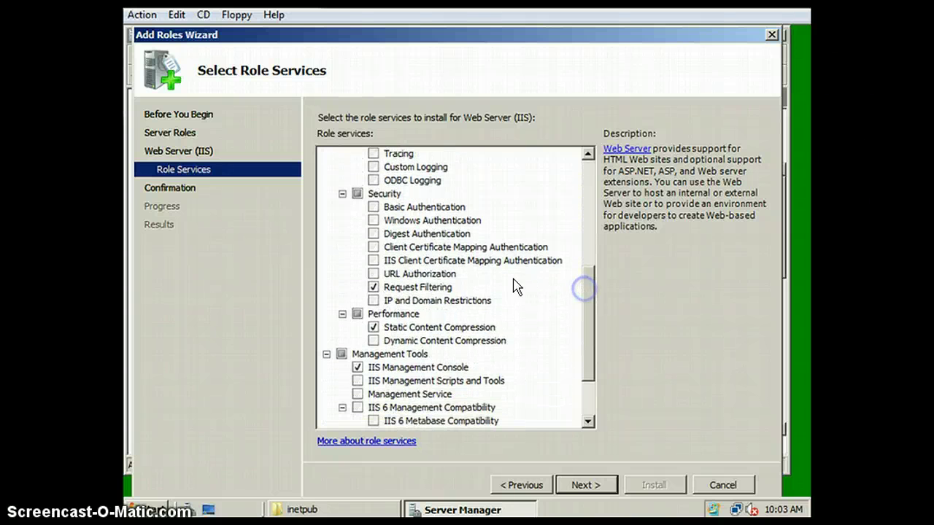
click(377, 211)
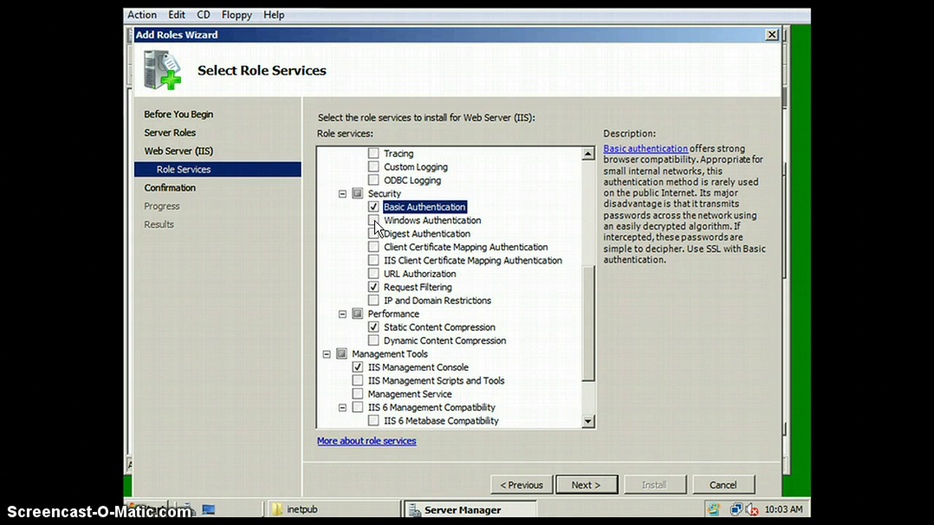
click(374, 221)
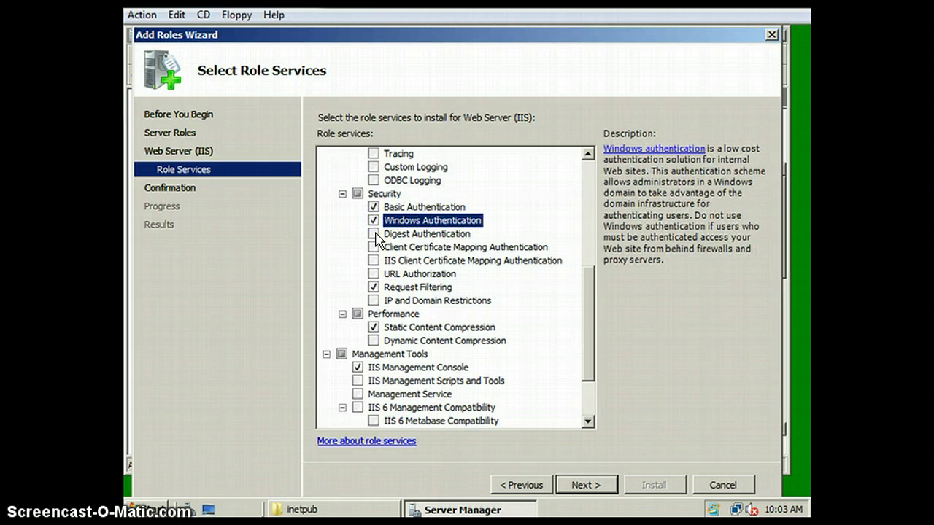
click(375, 300)
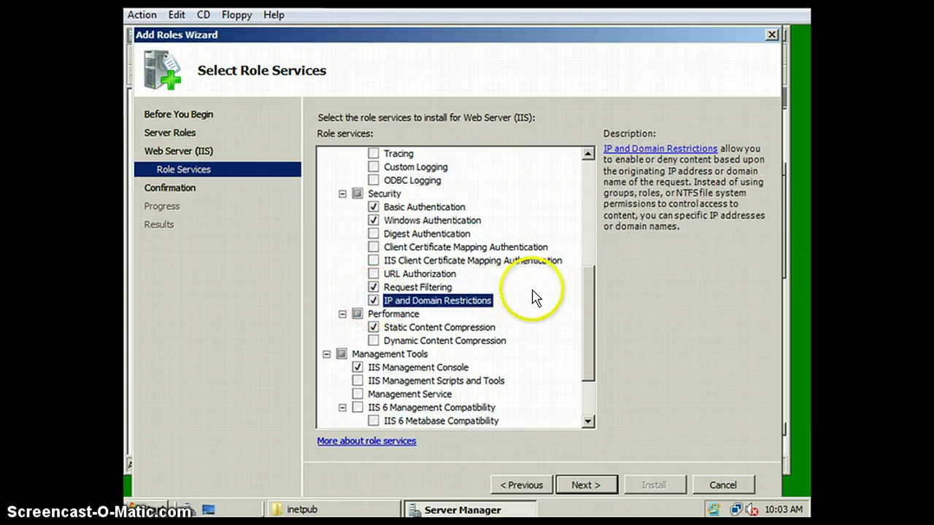
scroll(501, 324, down, 2)
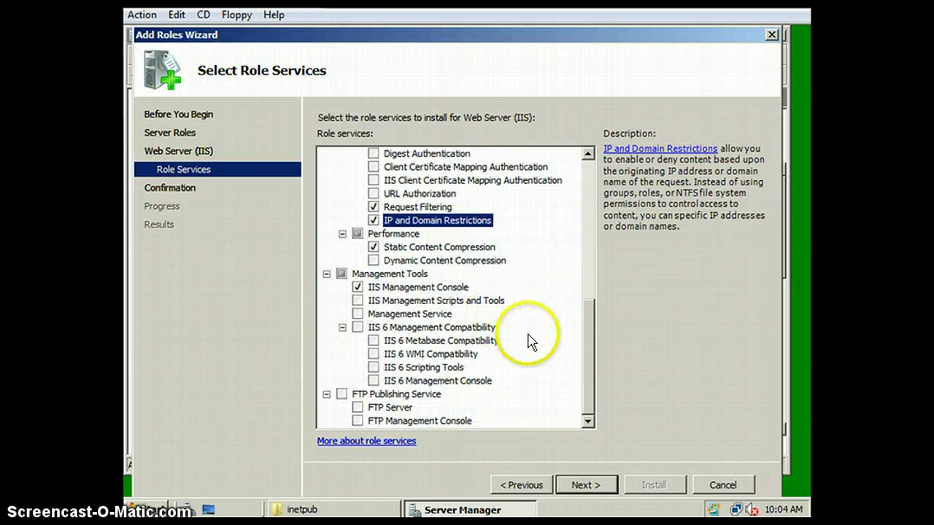
Step: Review the installation selections and install the Web Server (IIS) role
click(582, 486)
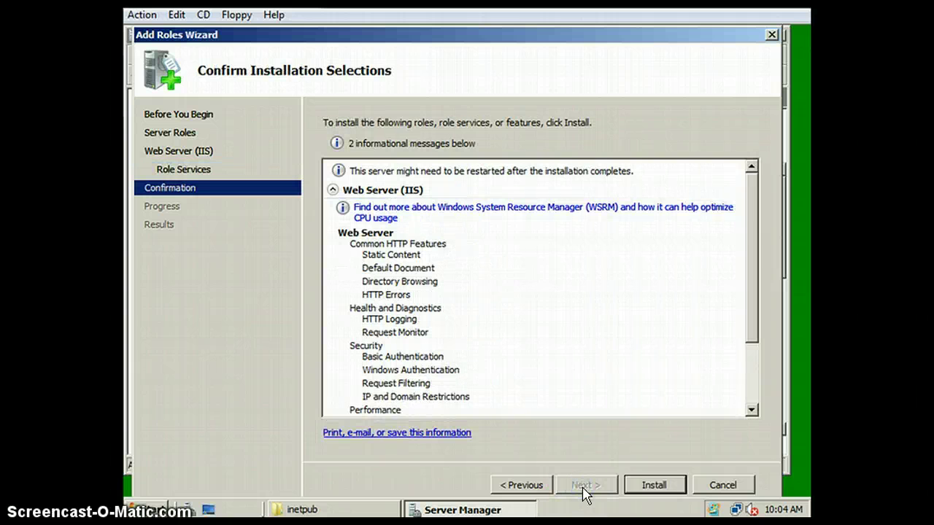
drag(750, 265, 749, 348)
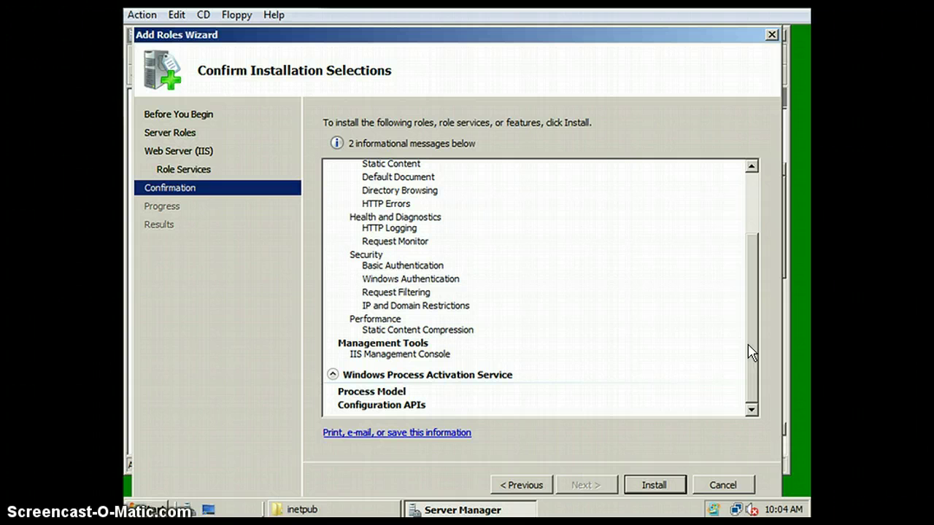
click(647, 487)
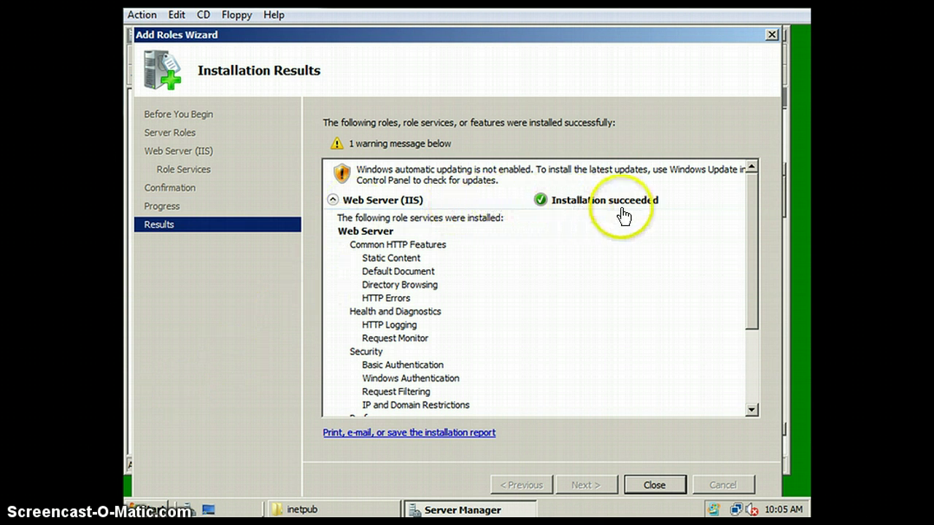
Step: Review the installation results, then close the Add Roles Wizard and Server Manager
click(754, 221)
drag(753, 221, 746, 299)
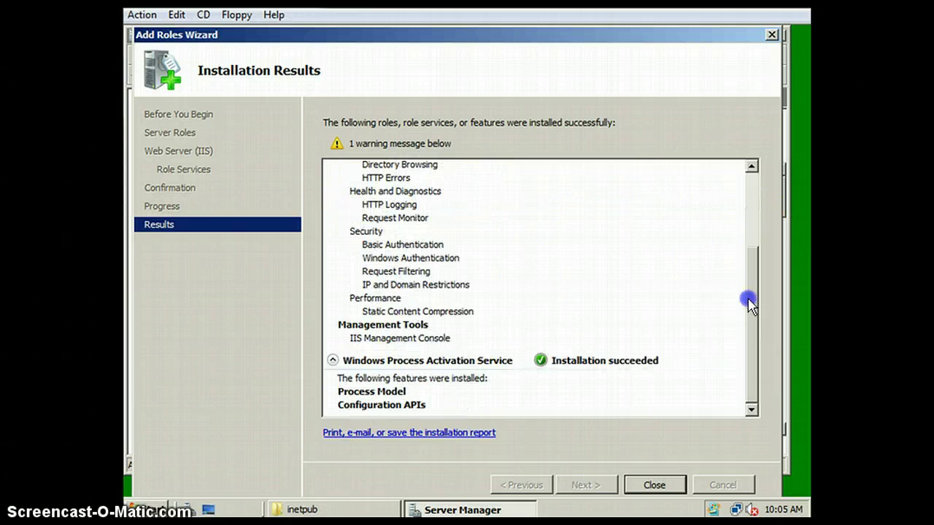
click(643, 486)
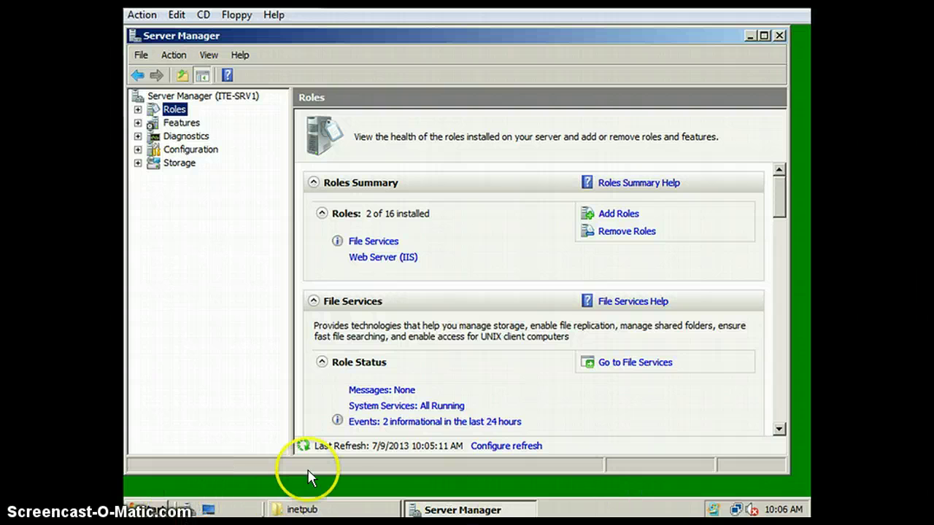
click(779, 35)
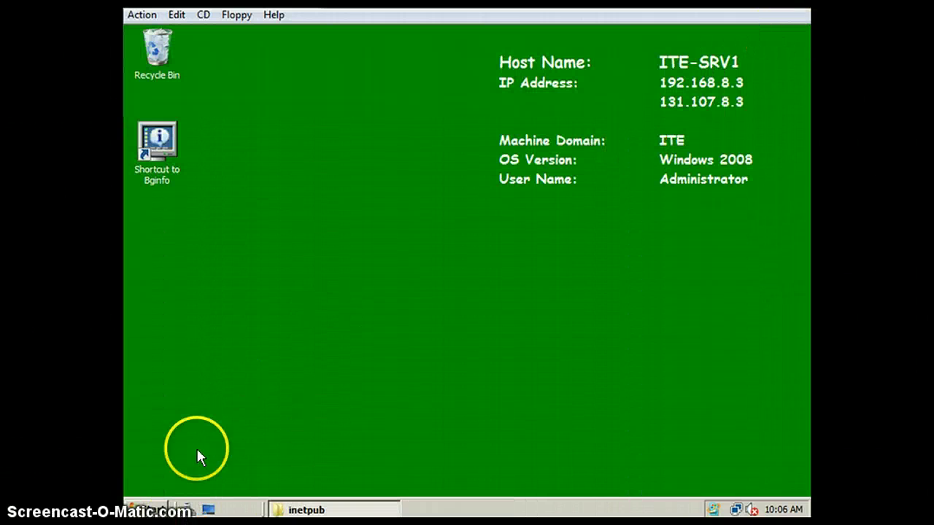
Step: Open Internet Information Services (IIS) Manager from the administrative tools
click(154, 508)
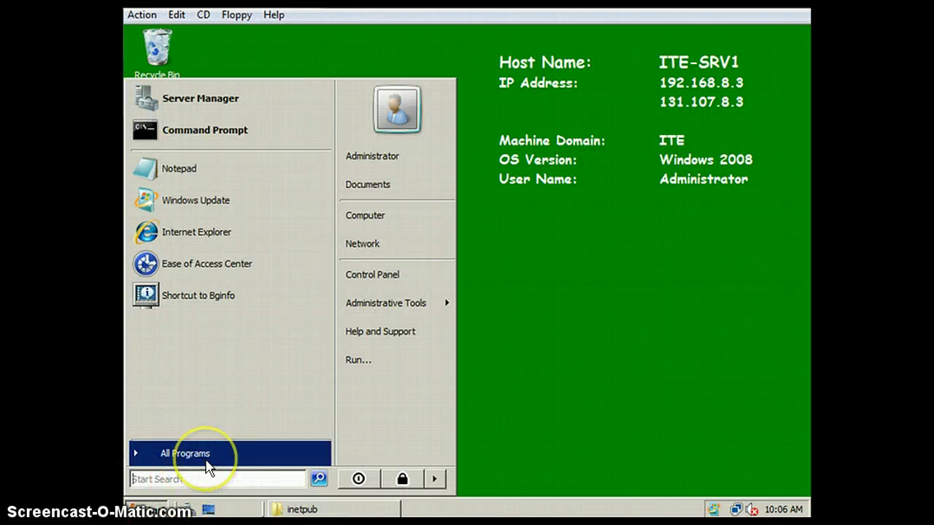
click(207, 464)
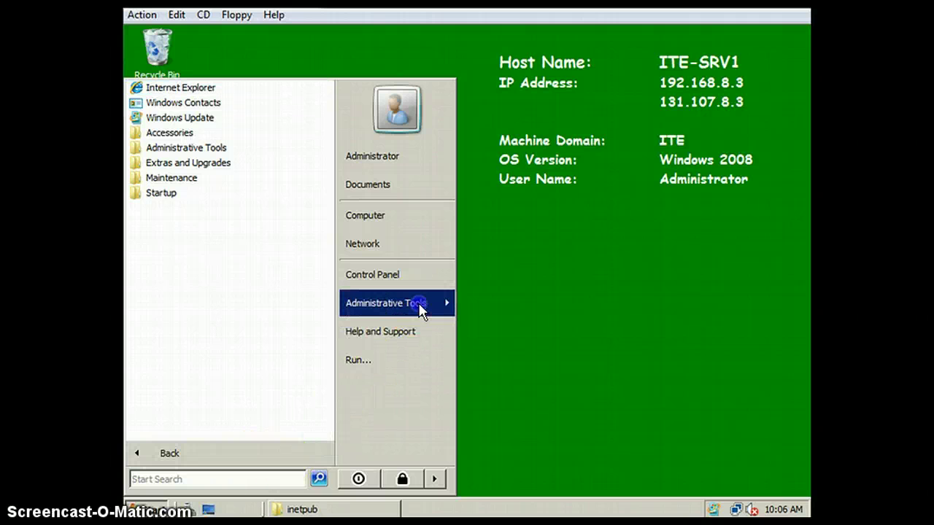
click(419, 308)
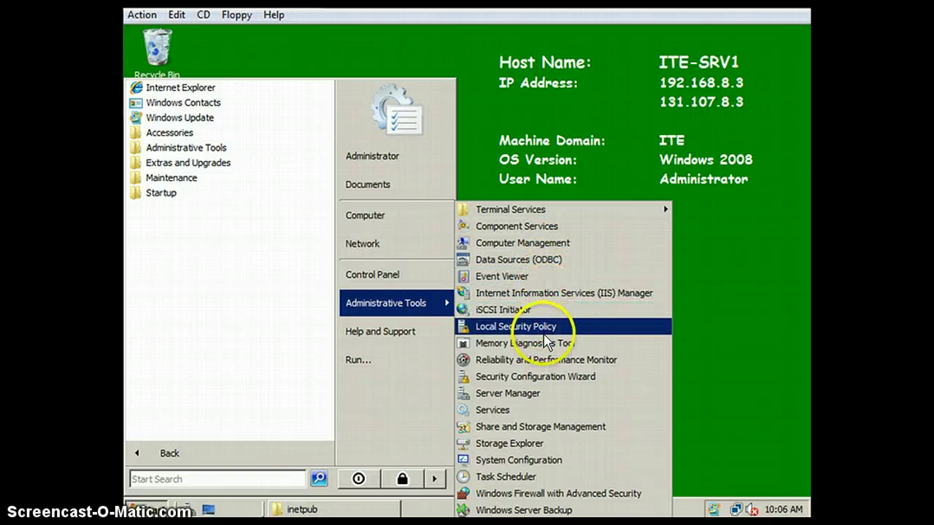
click(562, 292)
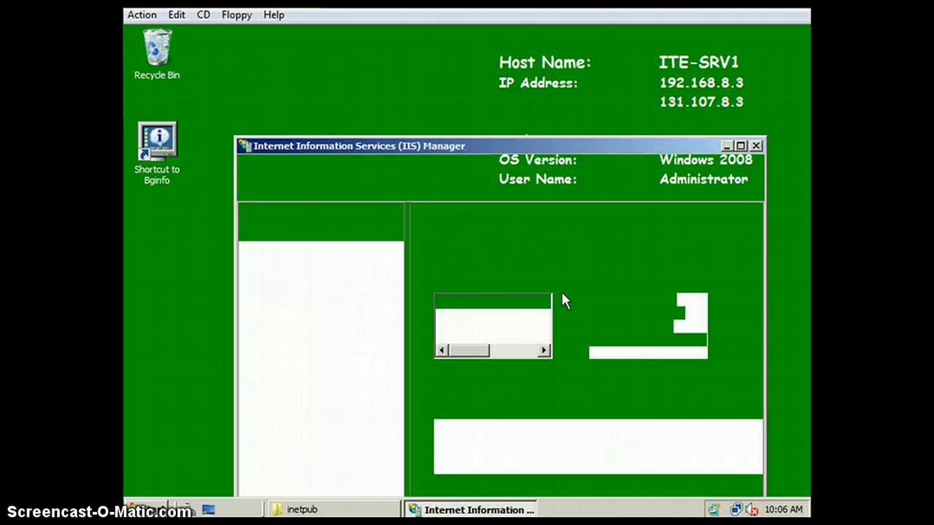
click(516, 321)
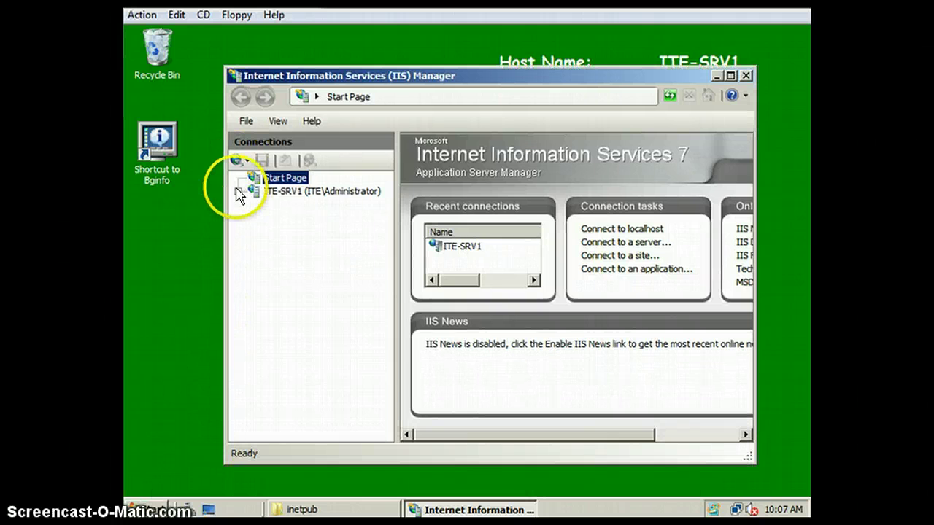
Step: Start adding a new web site under the Sites node of ITE-SRV1 and name it MyWeb
double_click(251, 190)
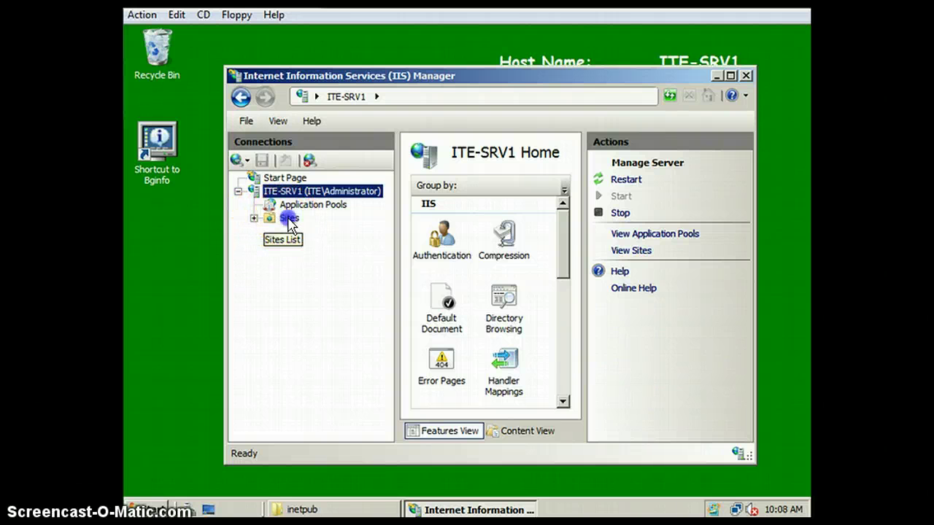
click(289, 218)
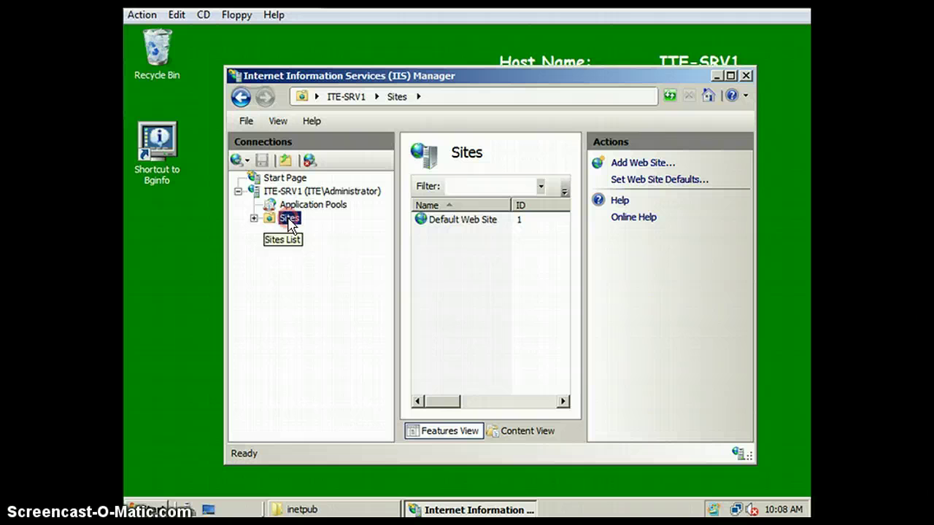
right_click(290, 226)
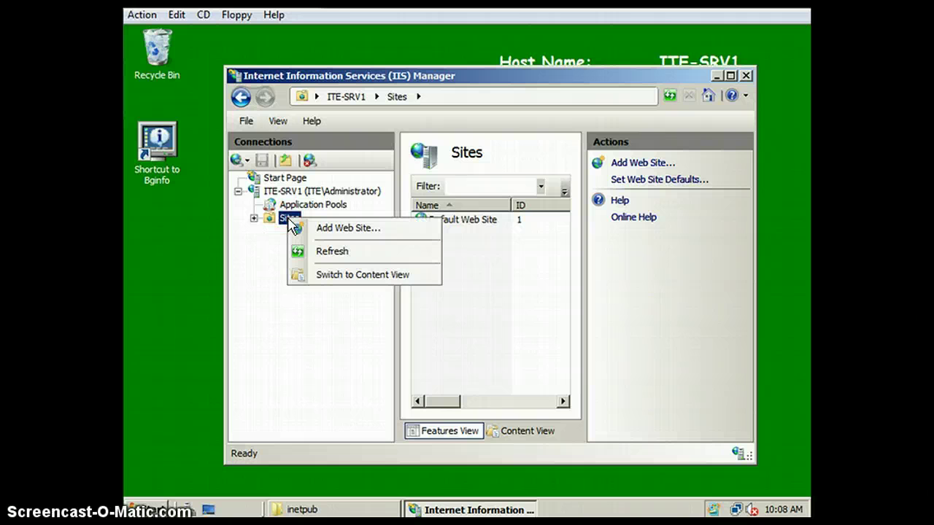
click(332, 232)
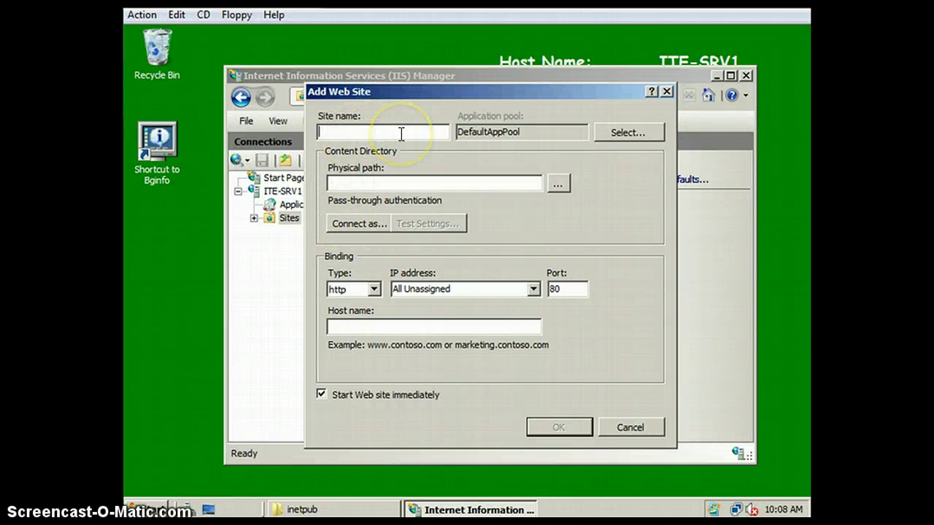
text(My)
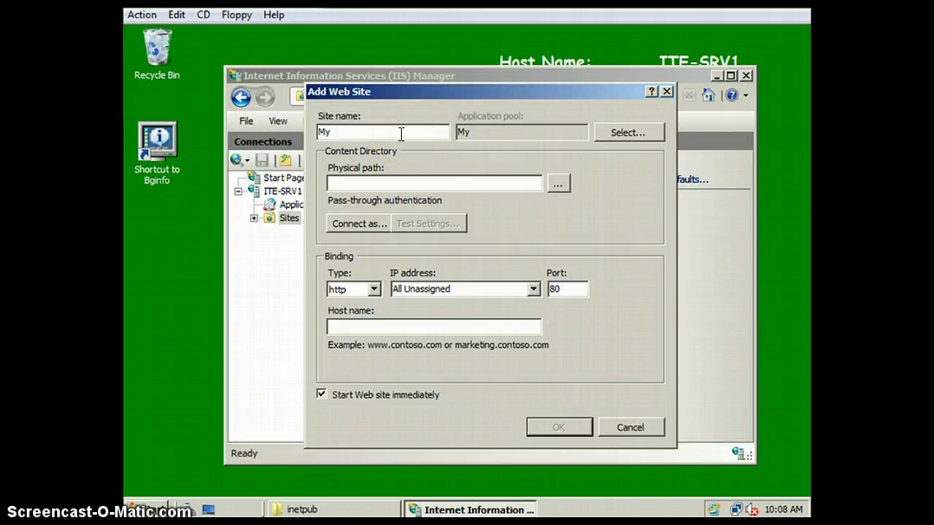
text(Web)
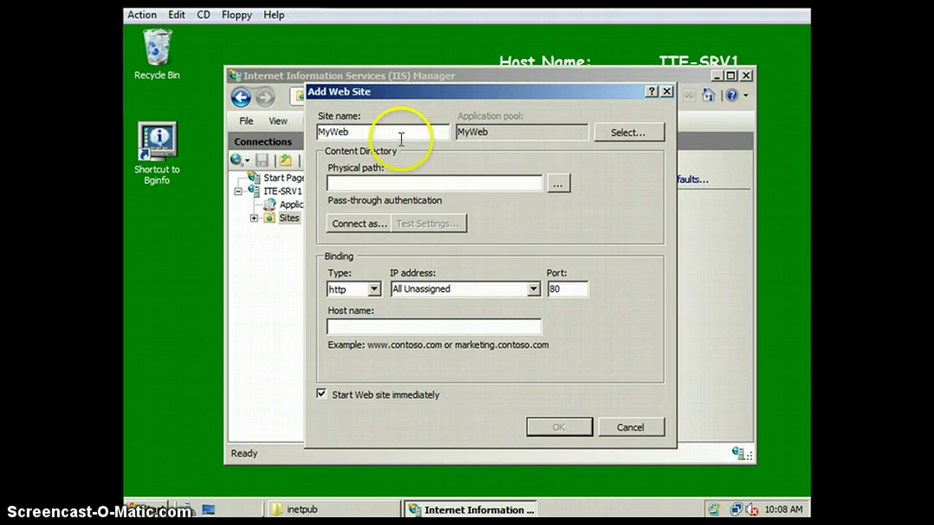
Step: Set the new site's physical path to C:\InetPub\Myweb
click(451, 180)
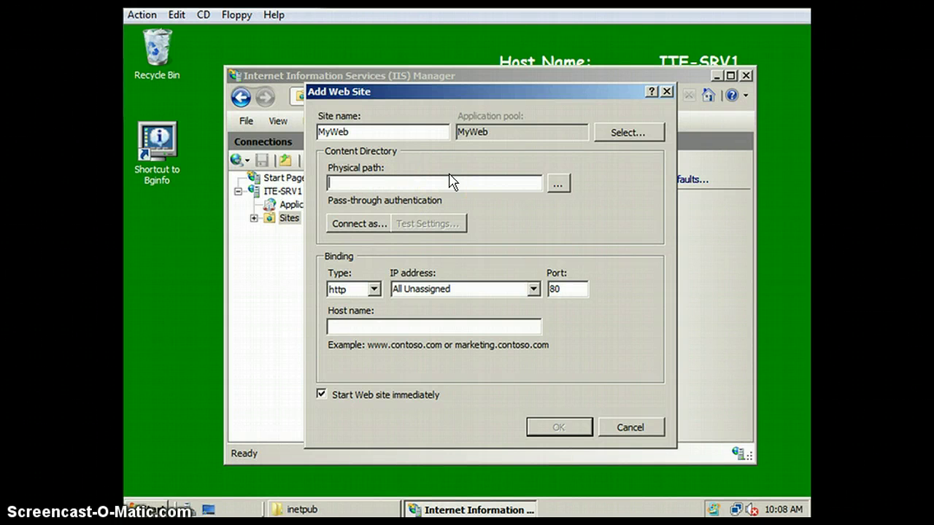
text(C)
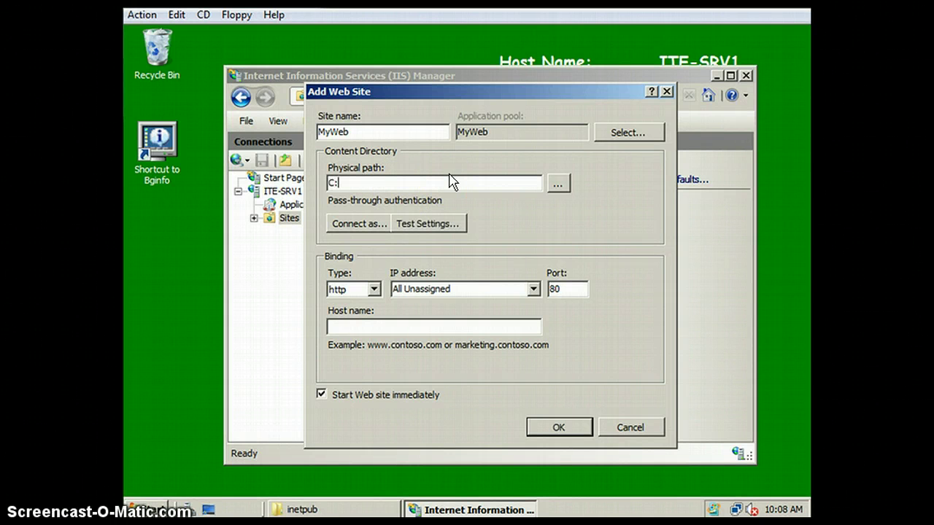
text(:\)
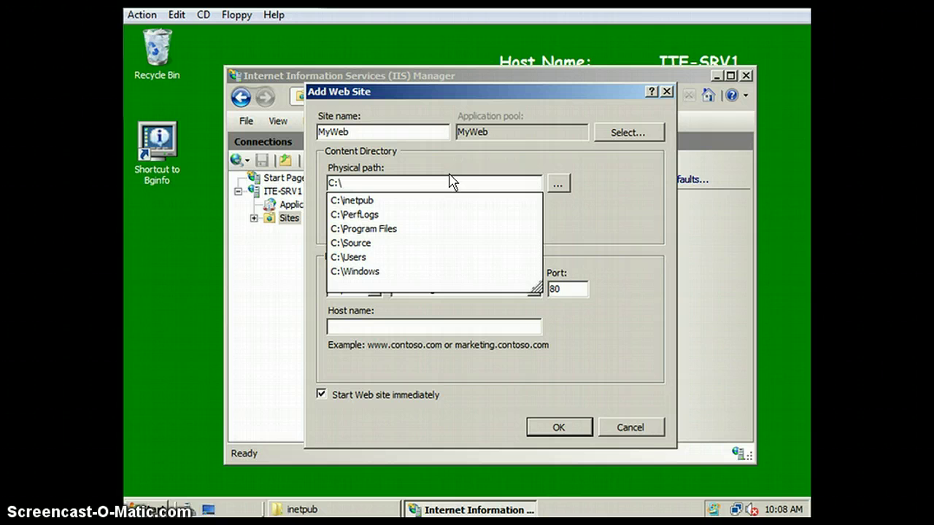
text(Inet)
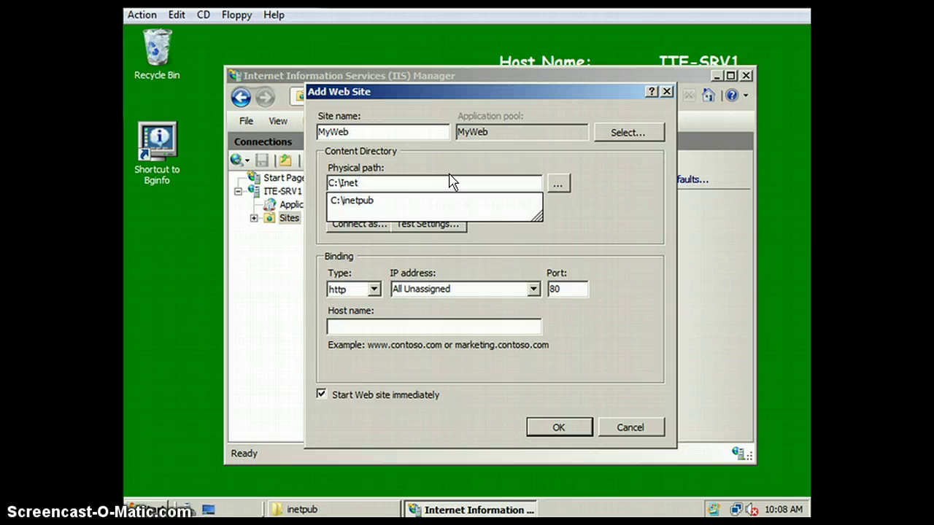
text(Pub\)
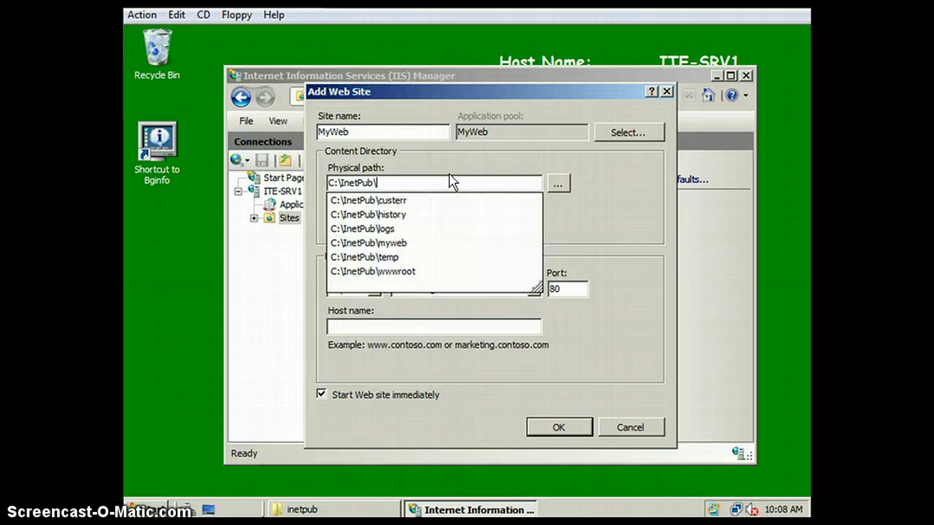
text(Web)
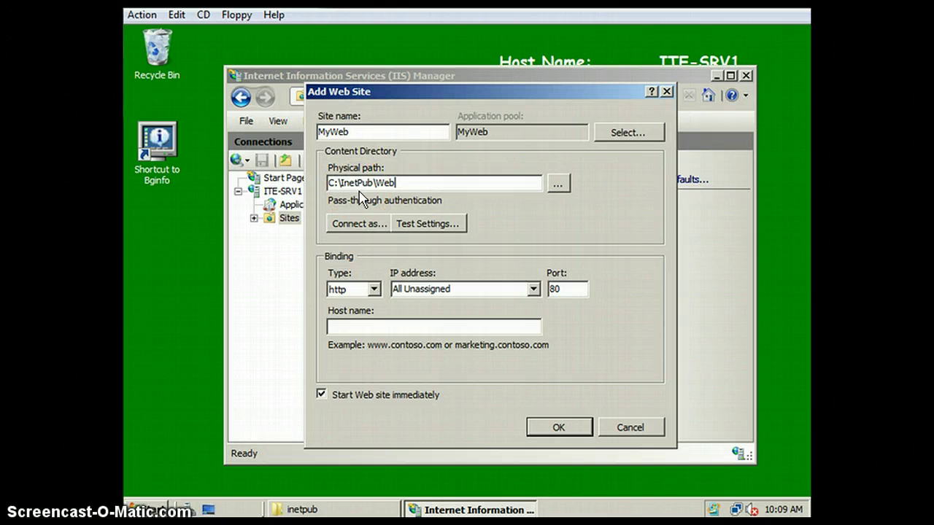
key(BackSpace)
key(BackSpace)
key(BackSpace)
text(My)
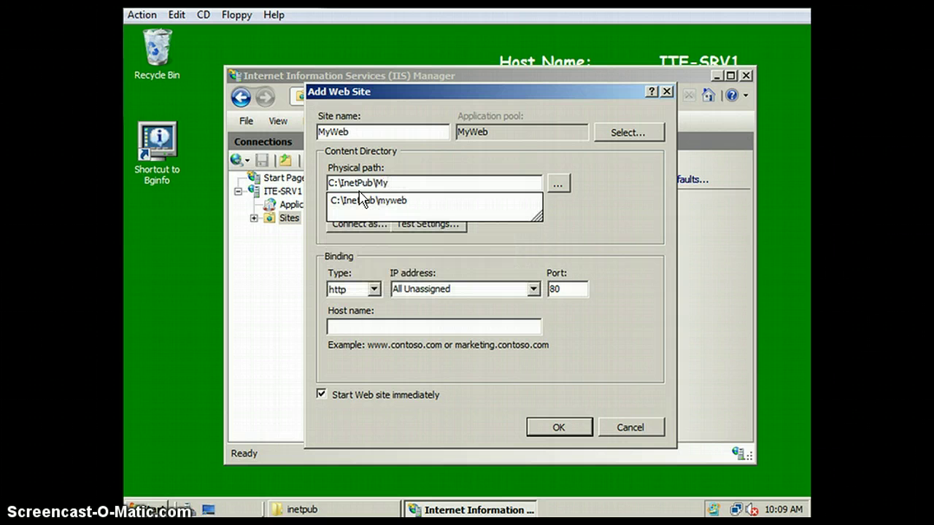
text(web)
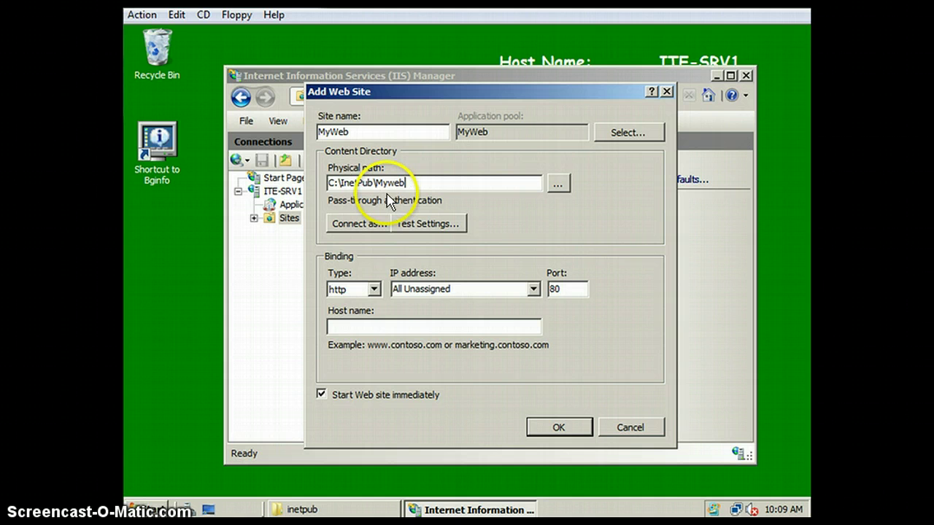
Step: Set the site's binding to type http with the IP address 192.168.8.3
click(374, 288)
click(360, 306)
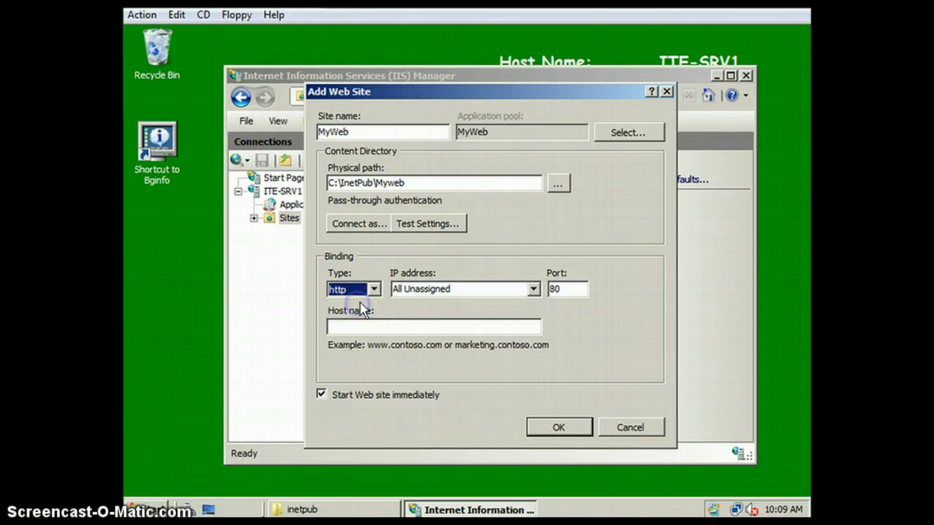
click(533, 289)
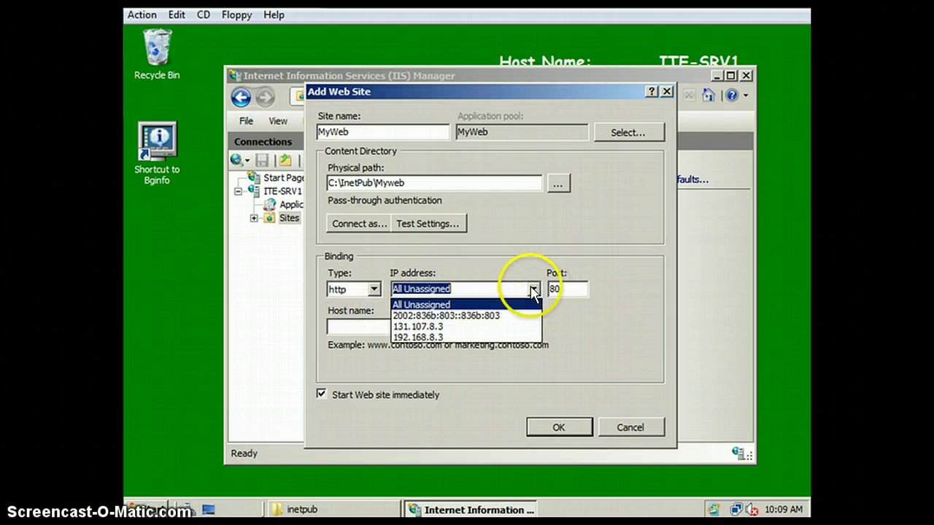
click(500, 339)
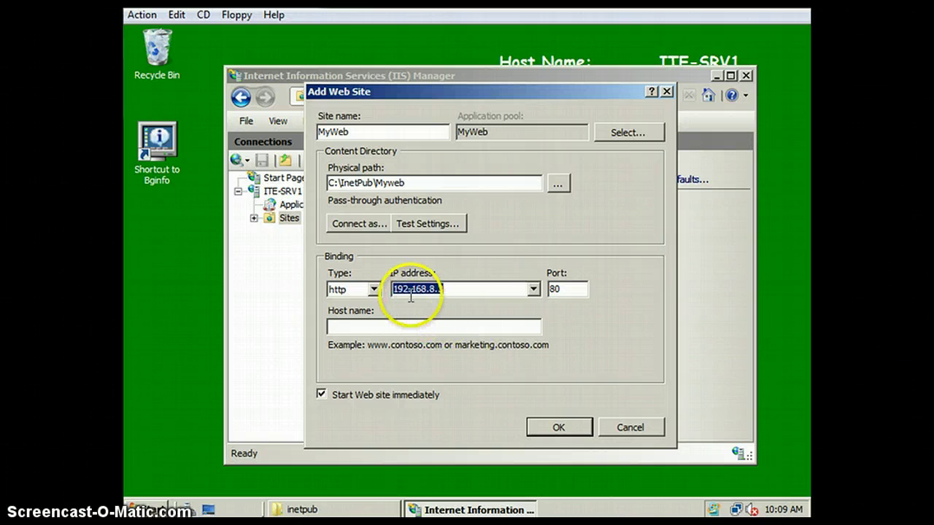
Step: Set the site's port to 800, leave the host name empty, and create the MyWeb site
click(467, 291)
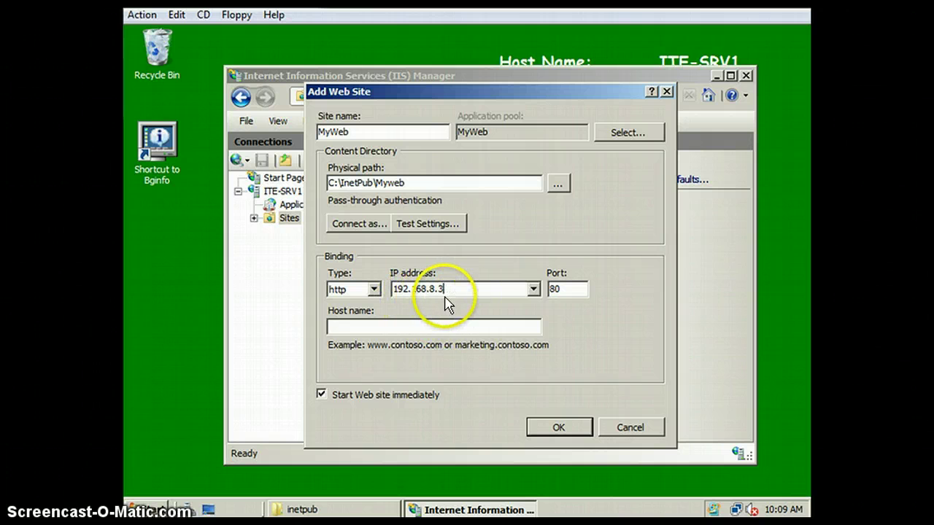
click(577, 290)
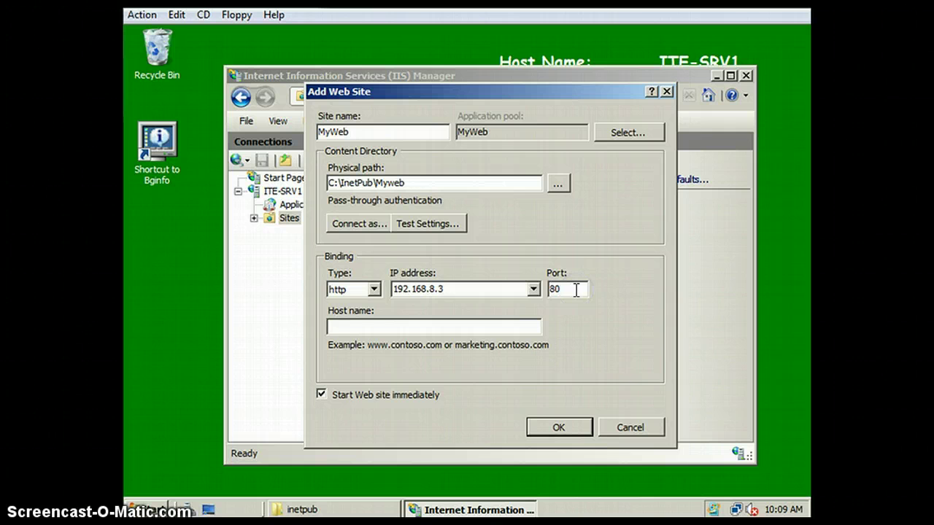
click(576, 289)
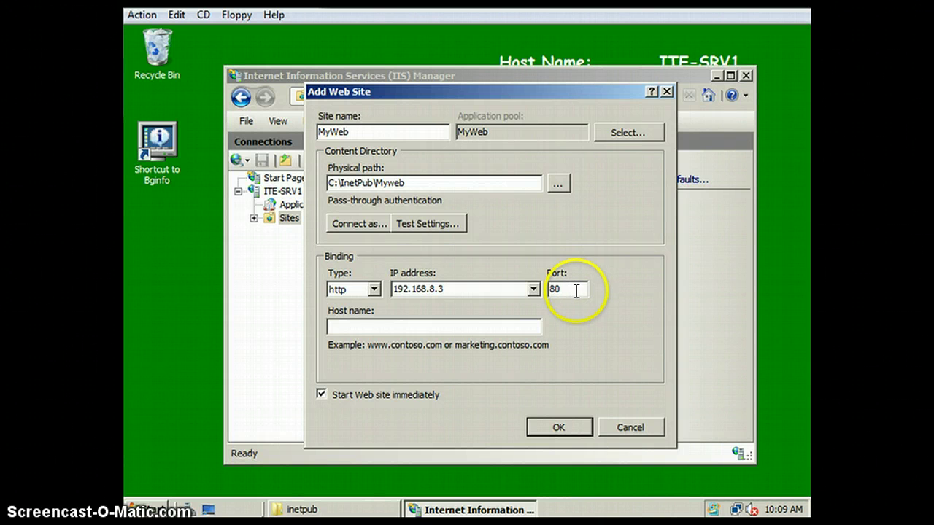
text(0)
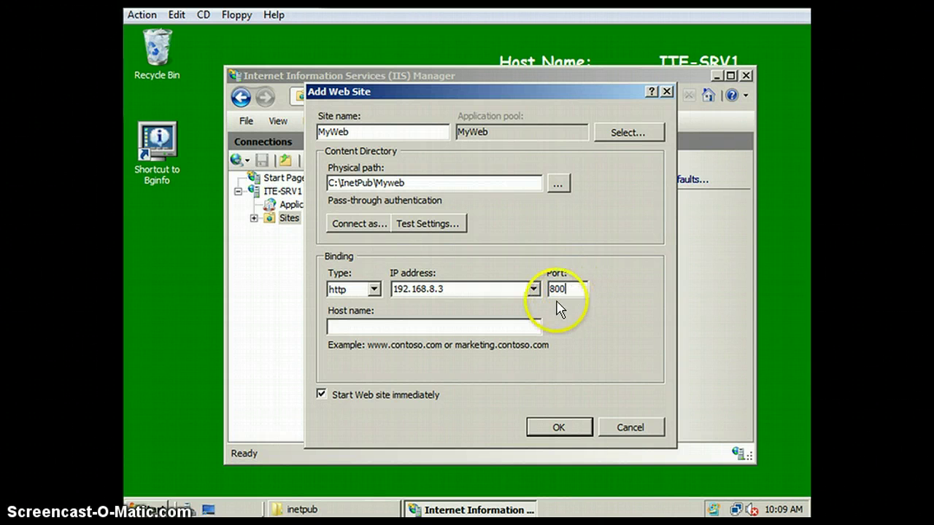
click(491, 332)
click(544, 433)
click(544, 431)
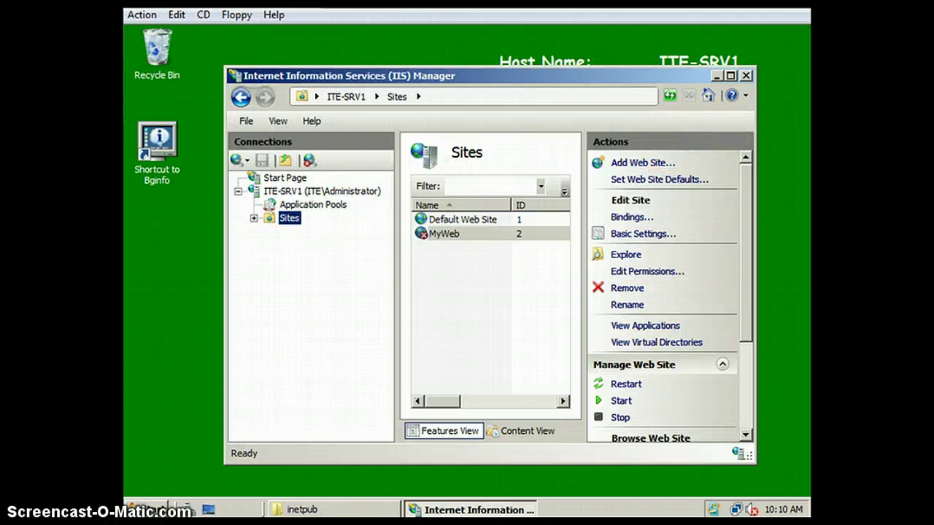
Step: Check the default page in D:\webdata by opening it in the browser, then close the browser and folder windows
click(150, 511)
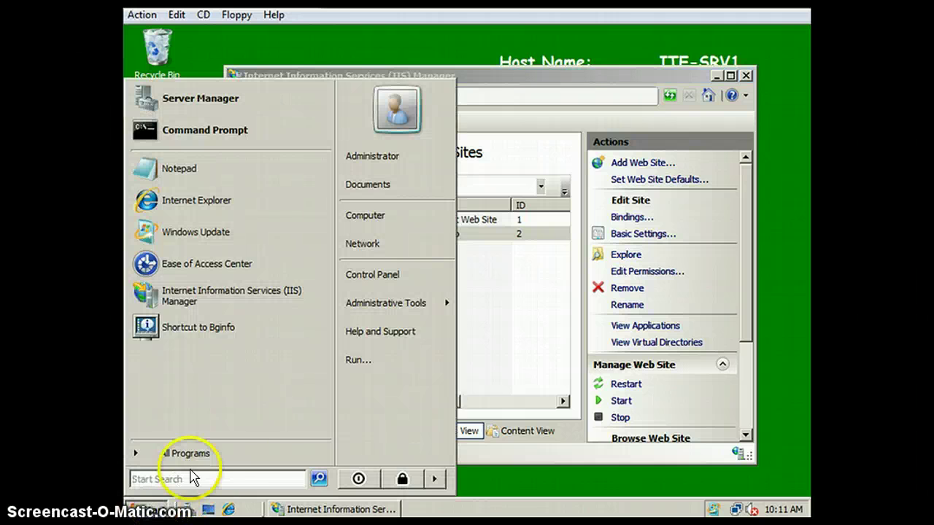
click(410, 215)
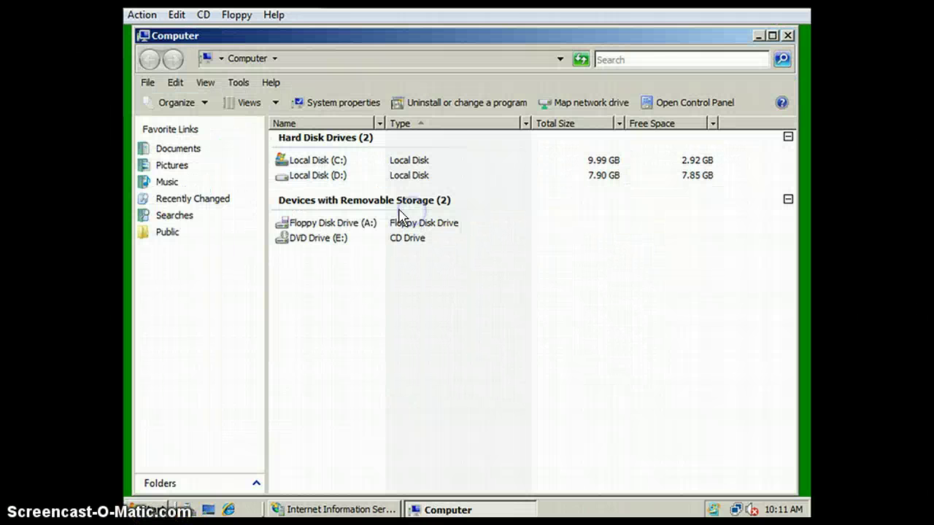
double_click(341, 178)
double_click(347, 142)
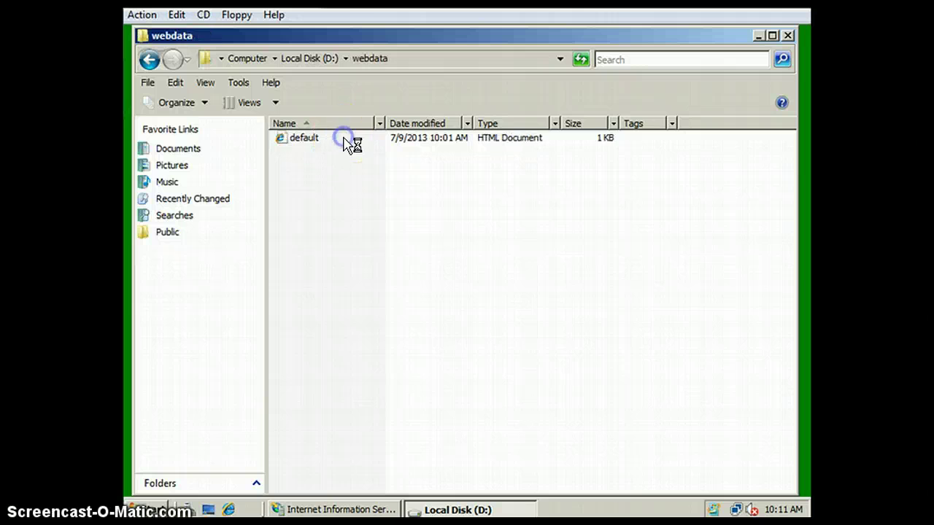
double_click(345, 141)
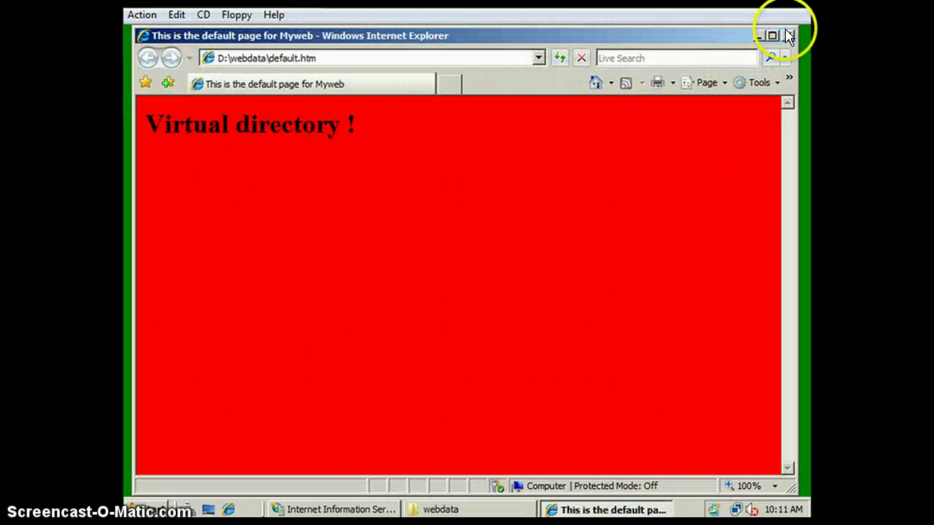
click(788, 35)
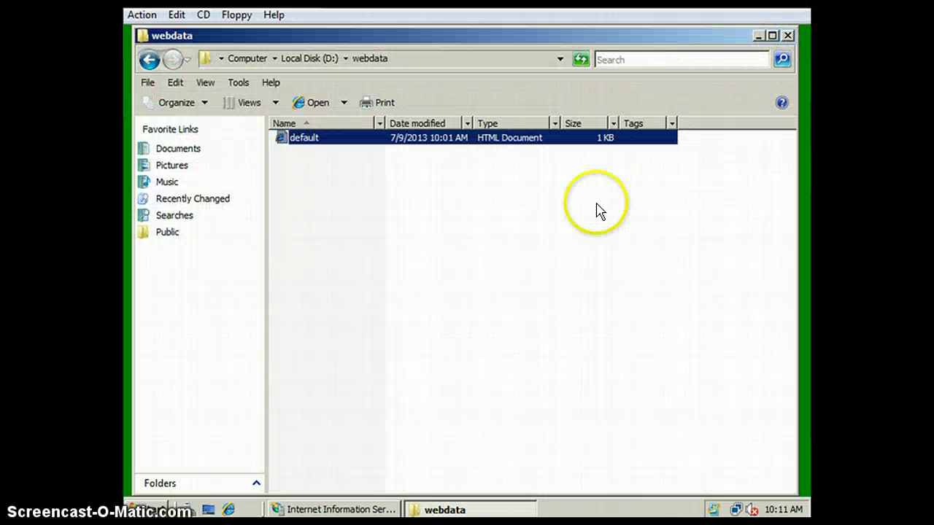
click(788, 36)
Step: Preview the default page from C:\inetpub\myweb in the browser, then close the page and its folder
click(146, 510)
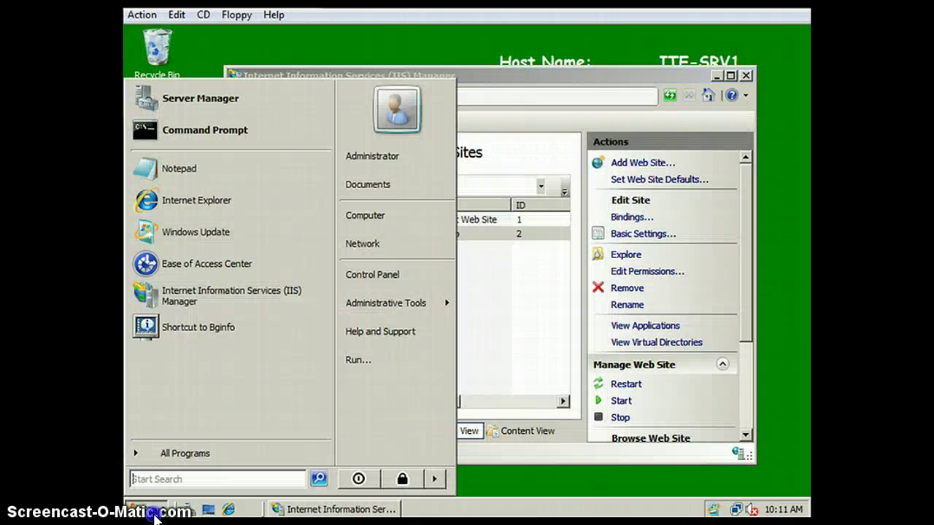
click(405, 217)
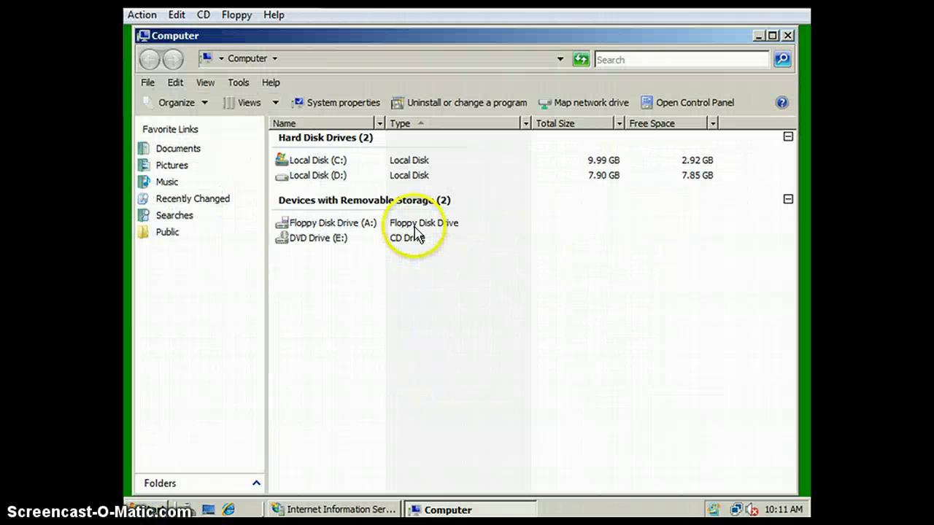
double_click(333, 158)
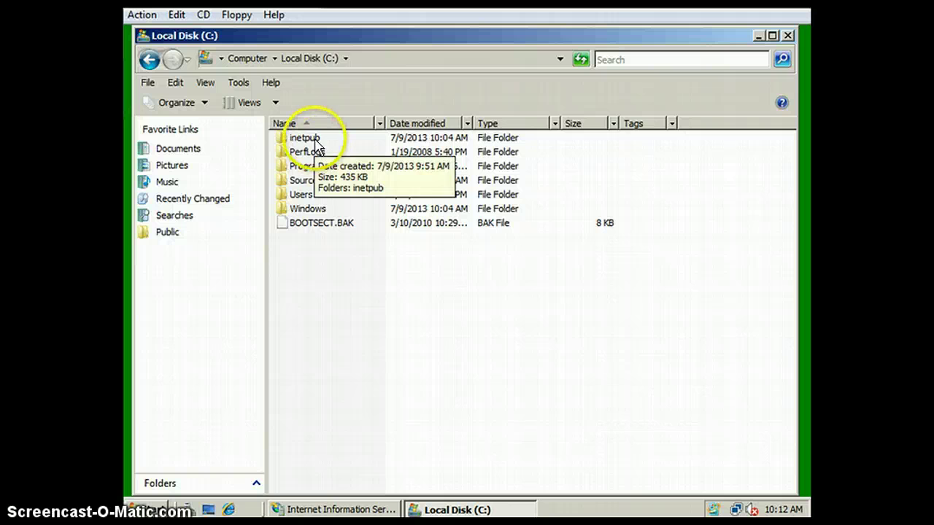
double_click(312, 138)
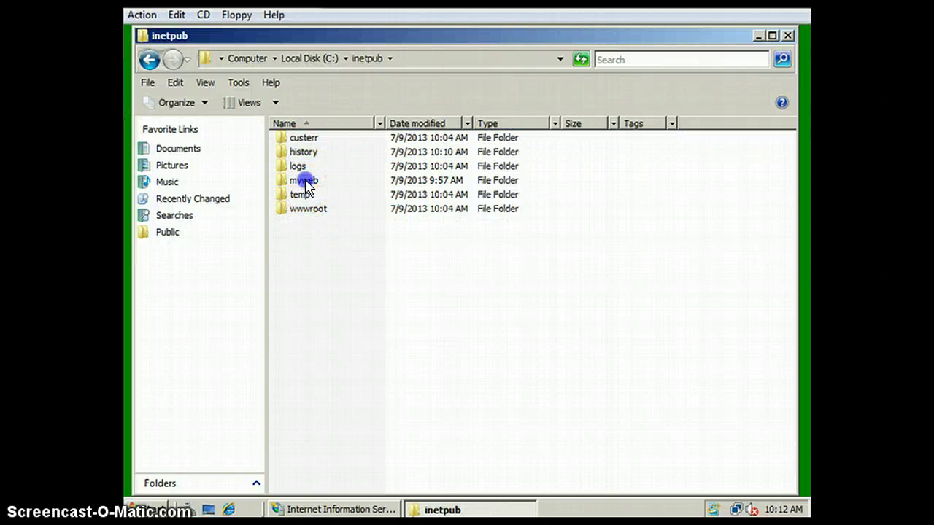
double_click(304, 183)
click(304, 145)
double_click(306, 143)
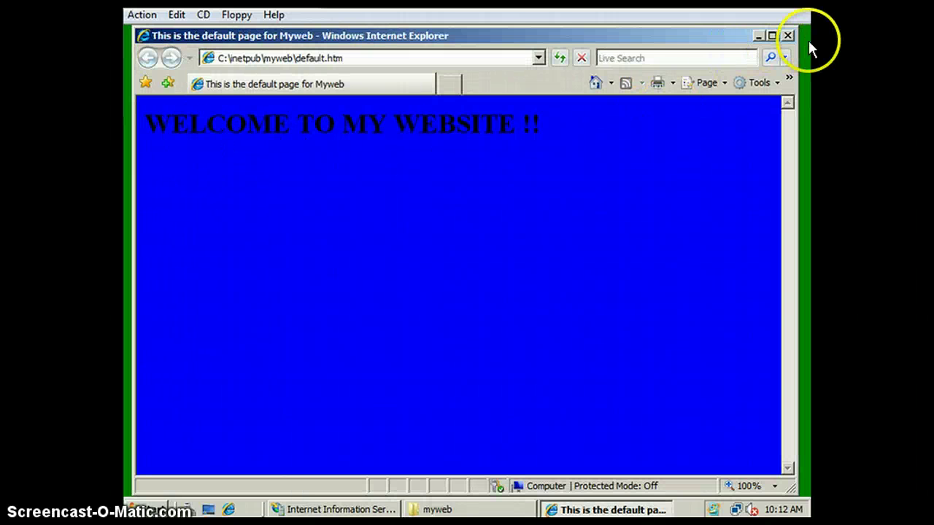
click(788, 36)
click(788, 36)
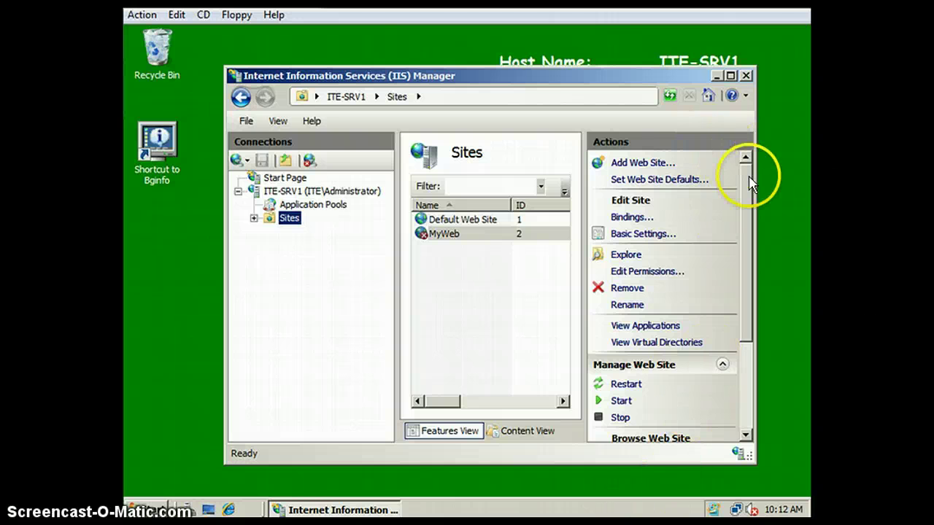
Step: Look over the management and browse actions for MyWeb, then close Internet Information Services (IIS) Manager
drag(748, 265, 748, 341)
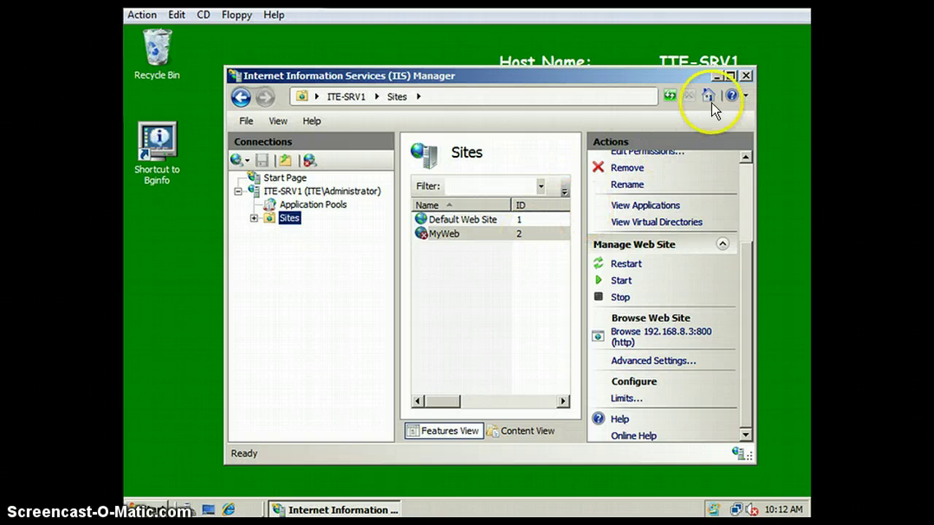
click(746, 75)
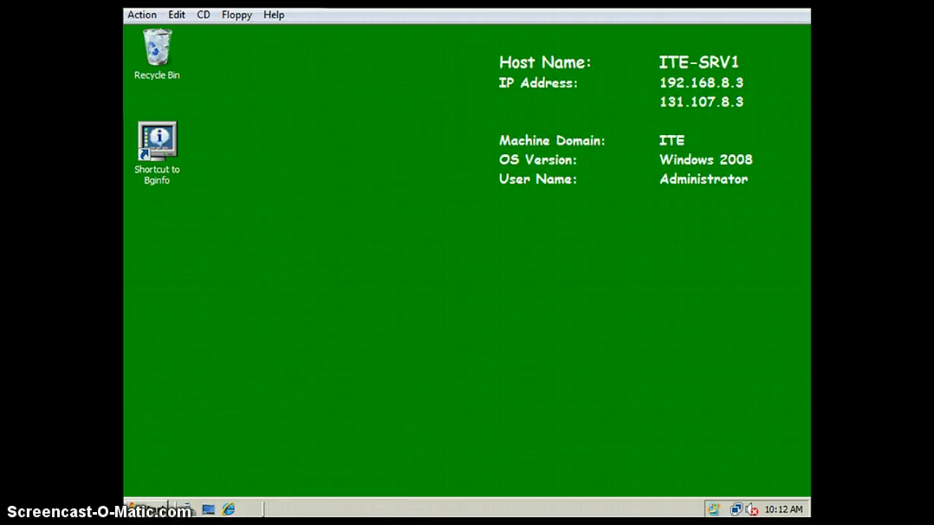